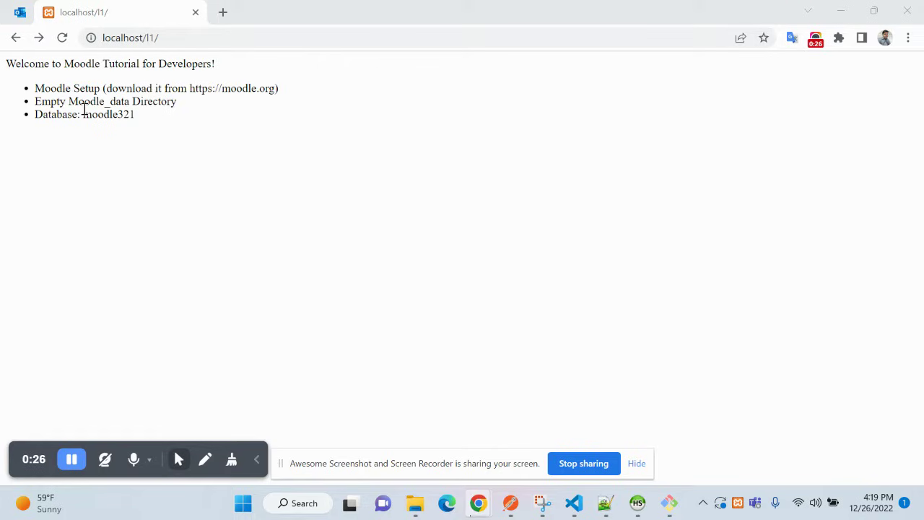
- Highlight the tutorial's prerequisites: Moodle Setup, an empty Moodle_data directory and database moodle321
{"action": "left_click_drag", "start_coordinate": [36, 89], "coordinate": [75, 88]}
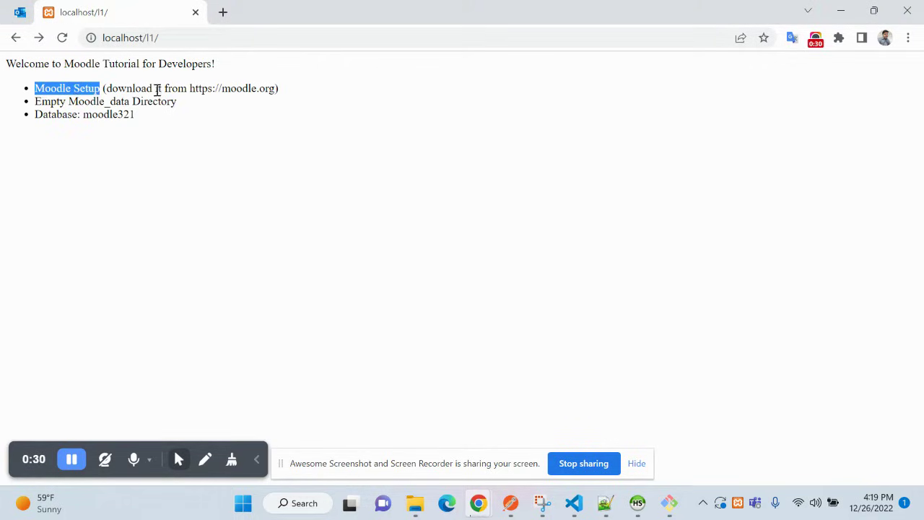
{"action": "left_click_drag", "start_coordinate": [190, 88], "coordinate": [265, 88]}
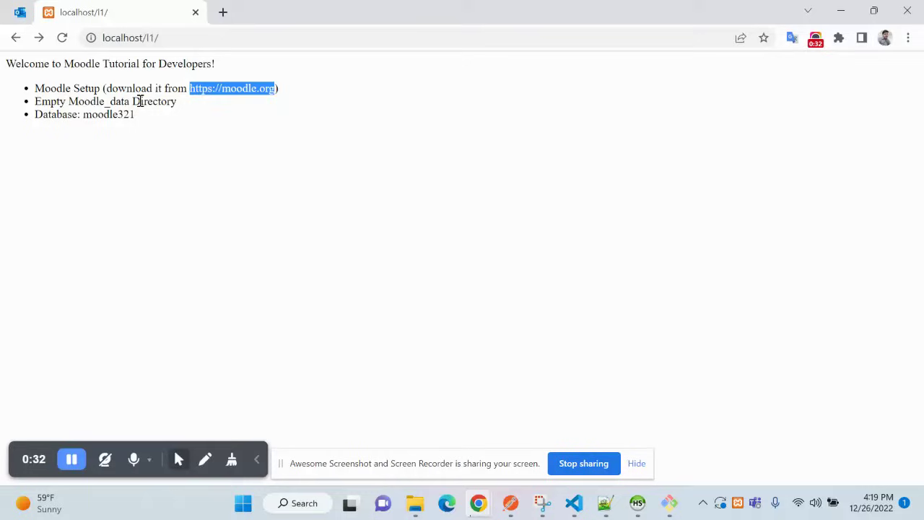
{"action": "left_click_drag", "start_coordinate": [36, 101], "coordinate": [177, 101]}
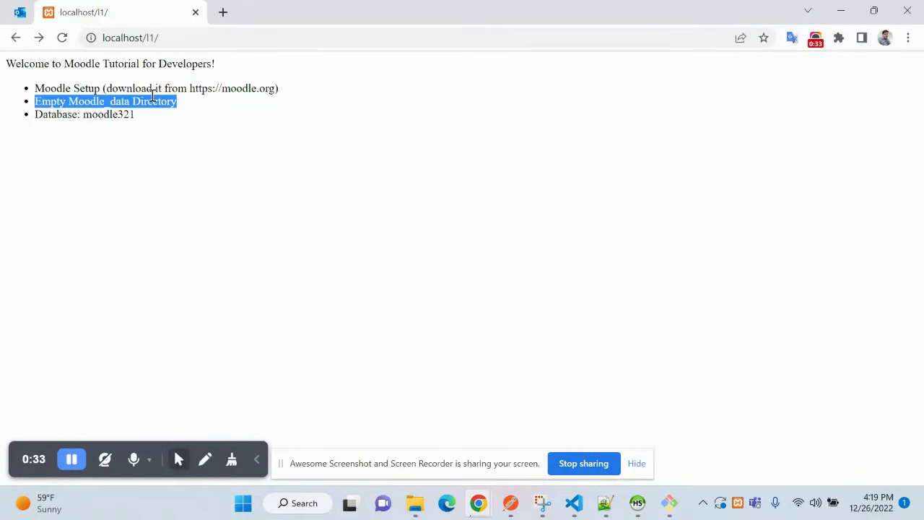
{"action": "double_click", "coordinate": [99, 103]}
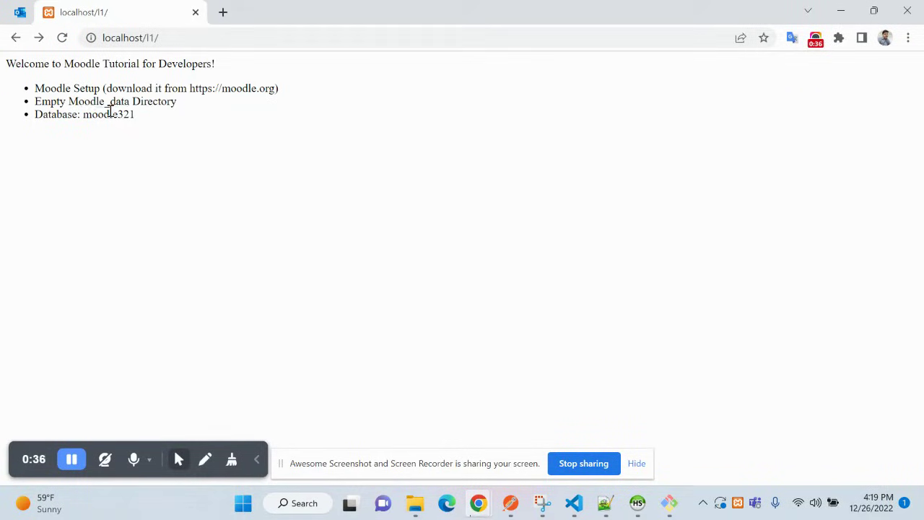
{"action": "double_click", "coordinate": [109, 114]}
{"action": "left_click", "coordinate": [130, 115]}
{"action": "double_click", "coordinate": [122, 115]}
- In File Explorer, go to htdocs > moodle4.1 and select the moodle-latest-401 zip
{"action": "mouse_move", "coordinate": [416, 507]}
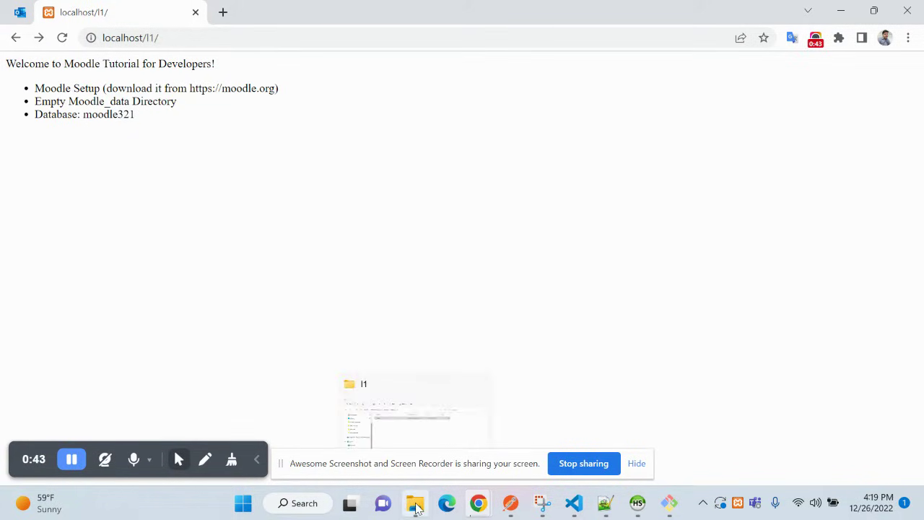
{"action": "left_click", "coordinate": [397, 428]}
{"action": "left_click", "coordinate": [317, 77]}
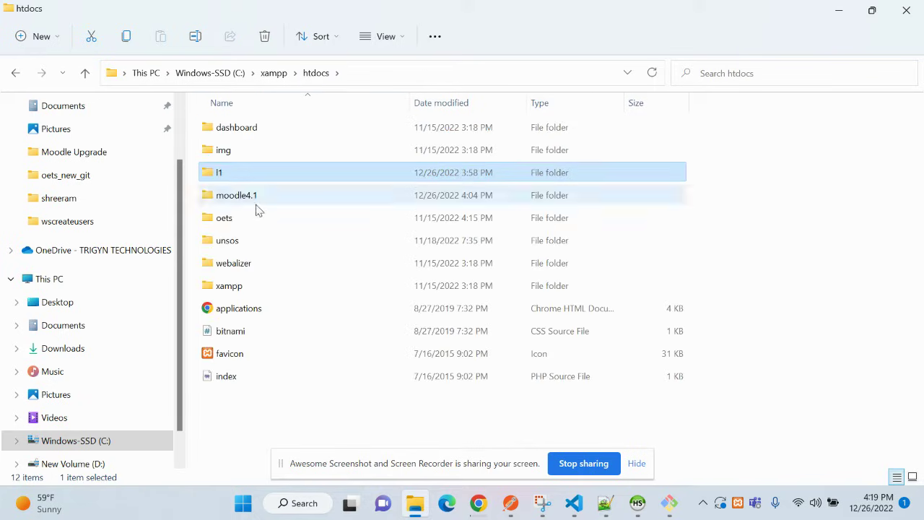
{"action": "double_click", "coordinate": [236, 198]}
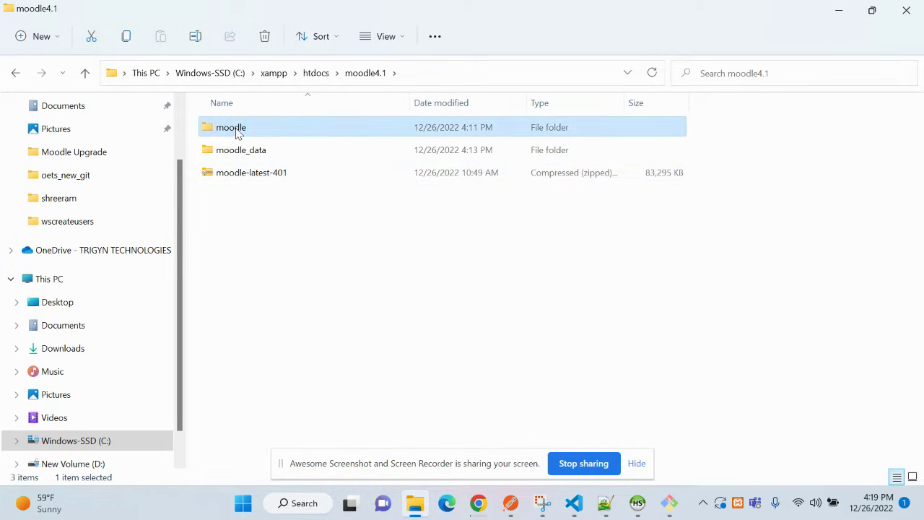
{"action": "left_click", "coordinate": [249, 181]}
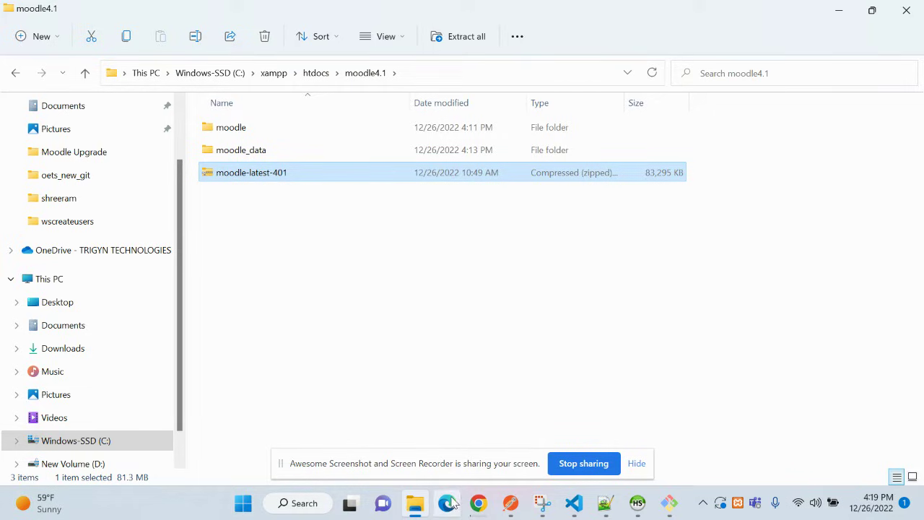
{"action": "left_click", "coordinate": [478, 503]}
- Search Google for 'moodle' in a new tab and open the moodle.org homepage
{"action": "left_click", "coordinate": [343, 421]}
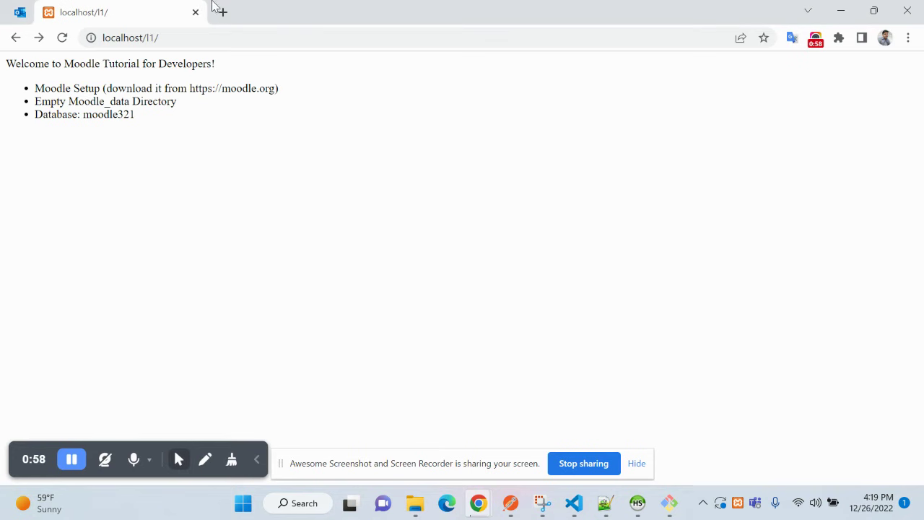
{"action": "left_click", "coordinate": [220, 10]}
{"action": "type", "text": "moodle"}
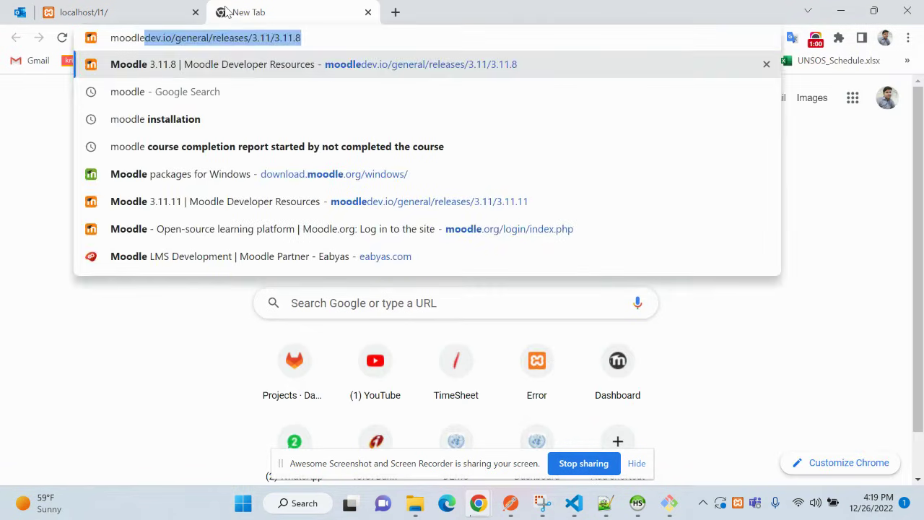
{"action": "key", "text": "Delete"}
{"action": "key", "text": "Return"}
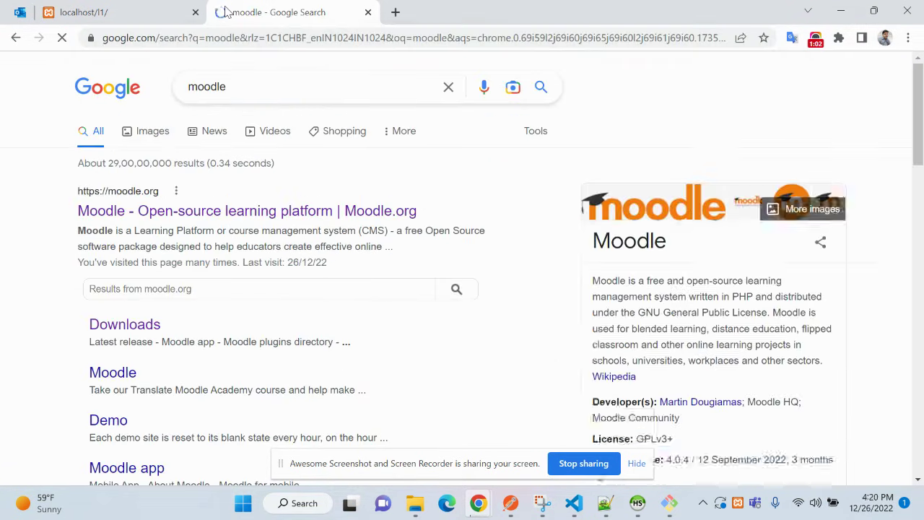
{"action": "left_click", "coordinate": [222, 212]}
- Go to Downloads, open the MOODLE 4.1+ latest release page and highlight MOODLE_401_STABLE
{"action": "scroll", "coordinate": [287, 278], "scroll_direction": "down", "scroll_amount": 2}
{"action": "scroll", "coordinate": [455, 277], "scroll_direction": "up", "scroll_amount": 2}
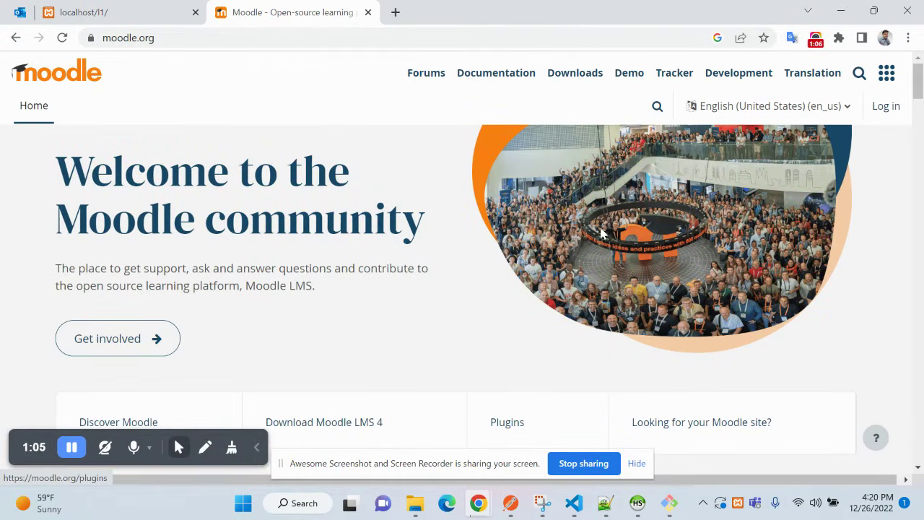
{"action": "left_click", "coordinate": [576, 80]}
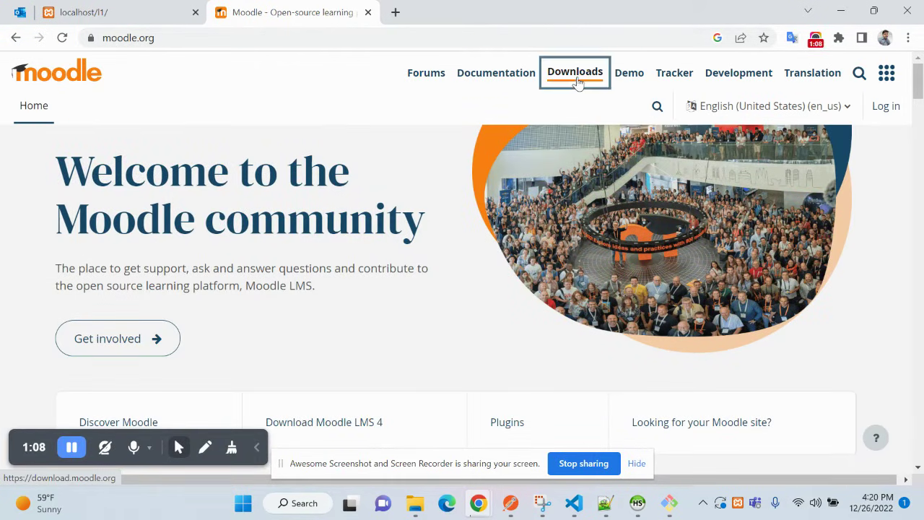
{"action": "scroll", "coordinate": [564, 279], "scroll_direction": "down", "scroll_amount": 1}
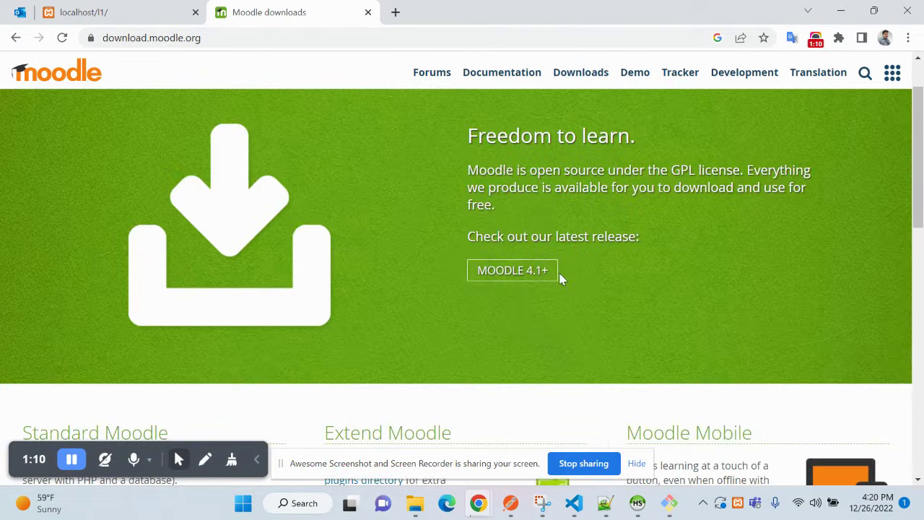
{"action": "left_click", "coordinate": [547, 280]}
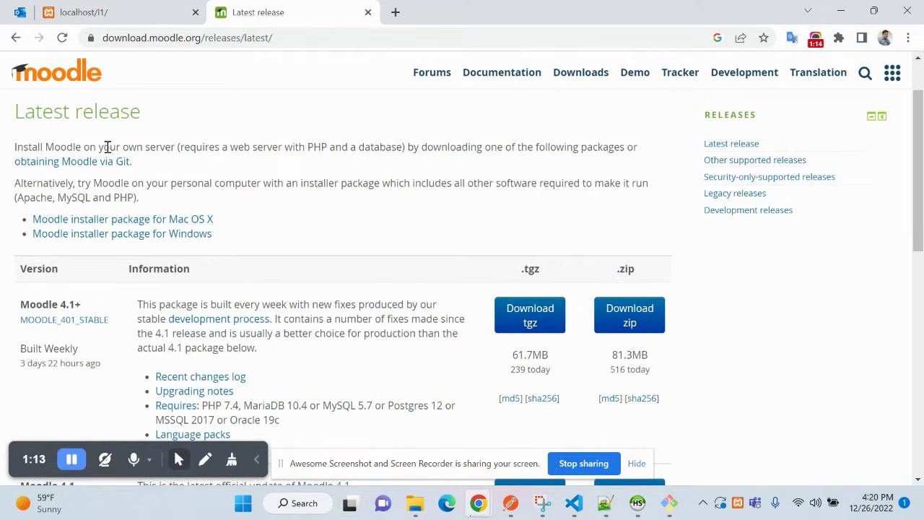
{"action": "scroll", "coordinate": [59, 359], "scroll_direction": "down", "scroll_amount": 1}
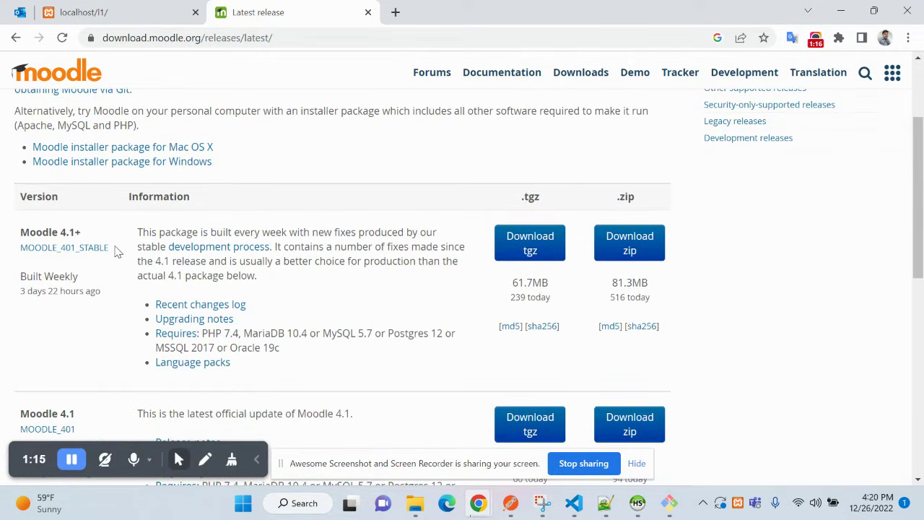
{"action": "left_click_drag", "start_coordinate": [115, 249], "coordinate": [81, 254]}
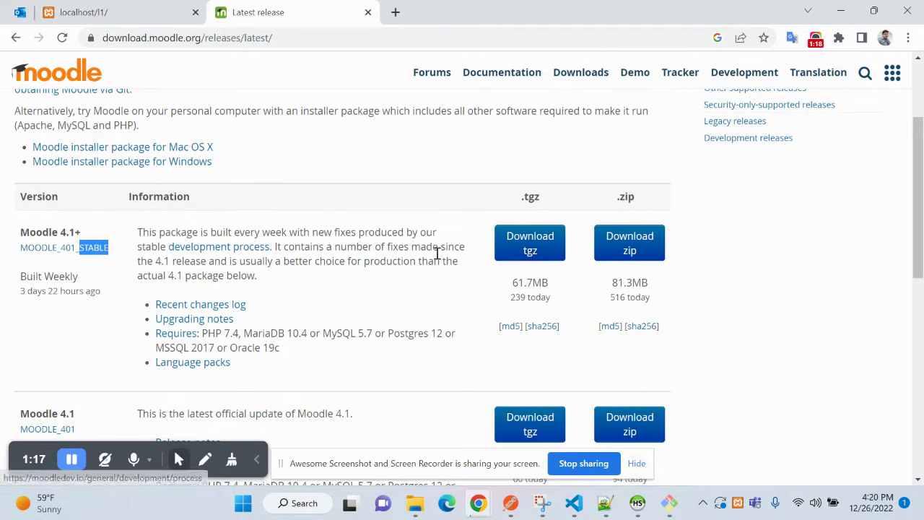
{"action": "scroll", "coordinate": [215, 374], "scroll_direction": "down", "scroll_amount": 1}
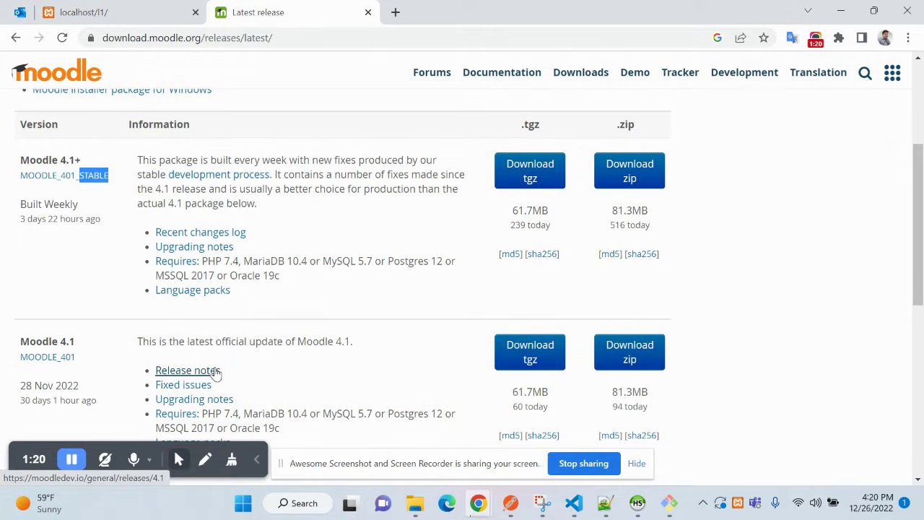
{"action": "scroll", "coordinate": [216, 374], "scroll_direction": "up", "scroll_amount": 1}
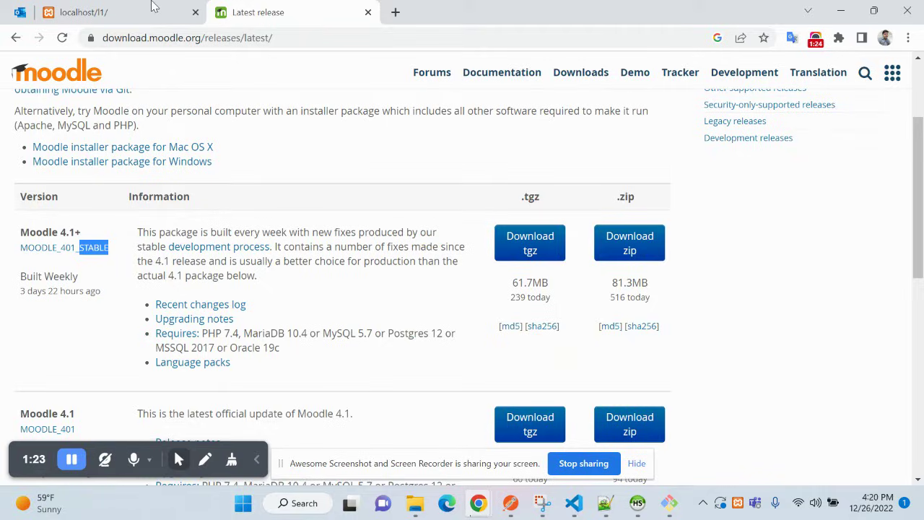
- Look inside the moodle and moodle_data folders of moodle4.1
{"action": "mouse_move", "coordinate": [423, 504]}
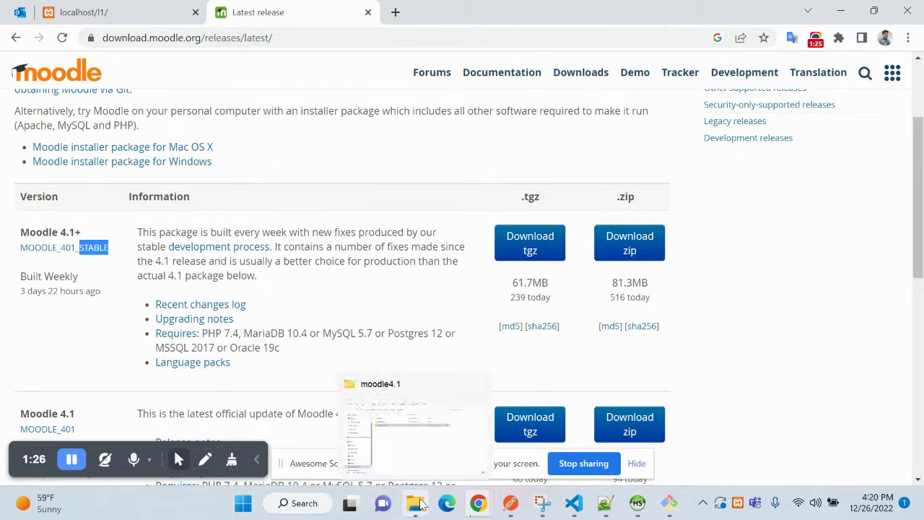
{"action": "left_click", "coordinate": [427, 456]}
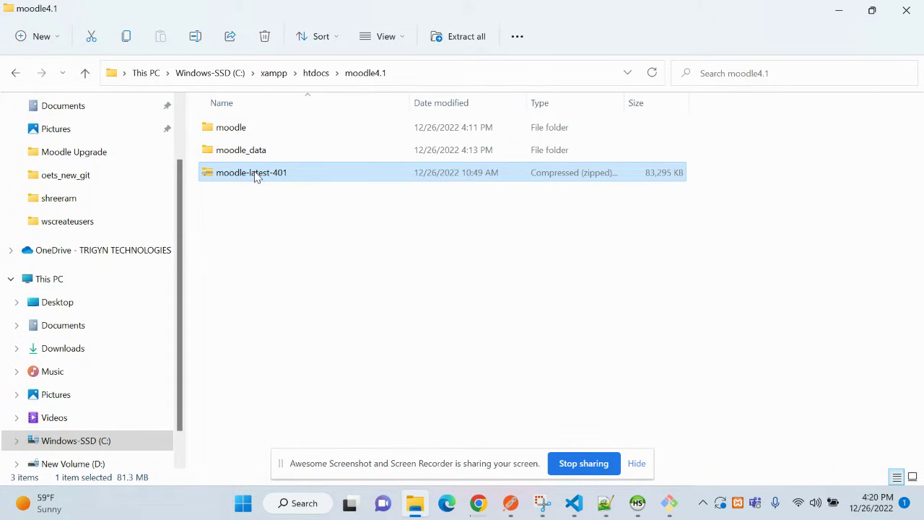
{"action": "double_click", "coordinate": [239, 137]}
{"action": "left_click", "coordinate": [366, 77]}
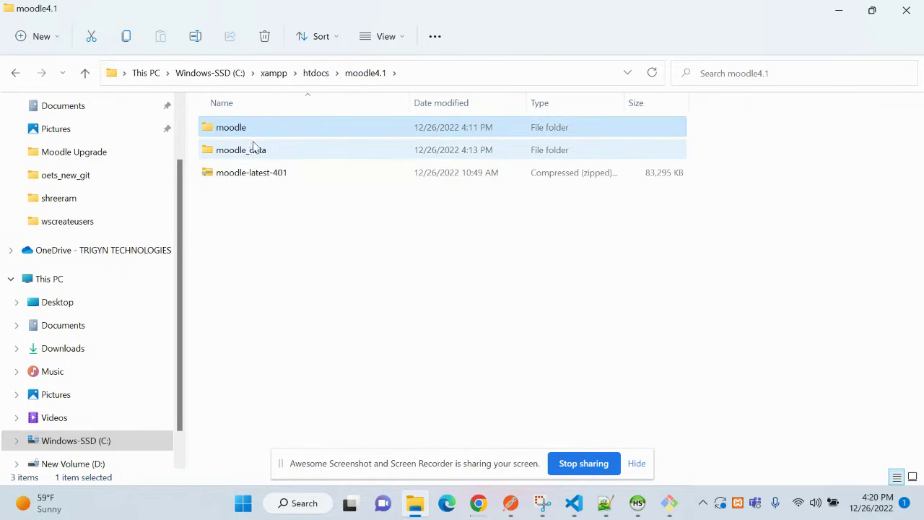
{"action": "double_click", "coordinate": [229, 150]}
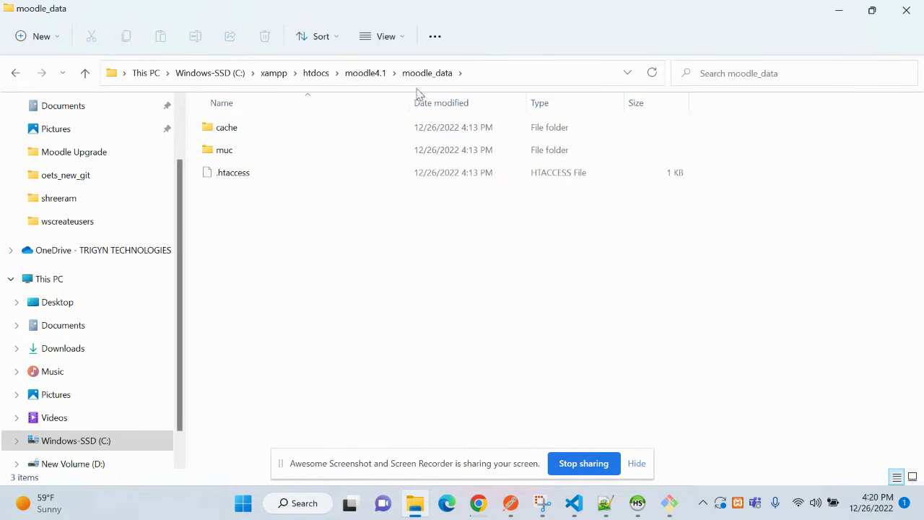
{"action": "left_click", "coordinate": [364, 74]}
- Permanently delete everything inside moodle_data and check the folder is now empty
{"action": "double_click", "coordinate": [238, 152]}
{"action": "key", "text": "ctrl+a"}
{"action": "key", "text": "shift+Delete"}
{"action": "key", "text": "Return"}
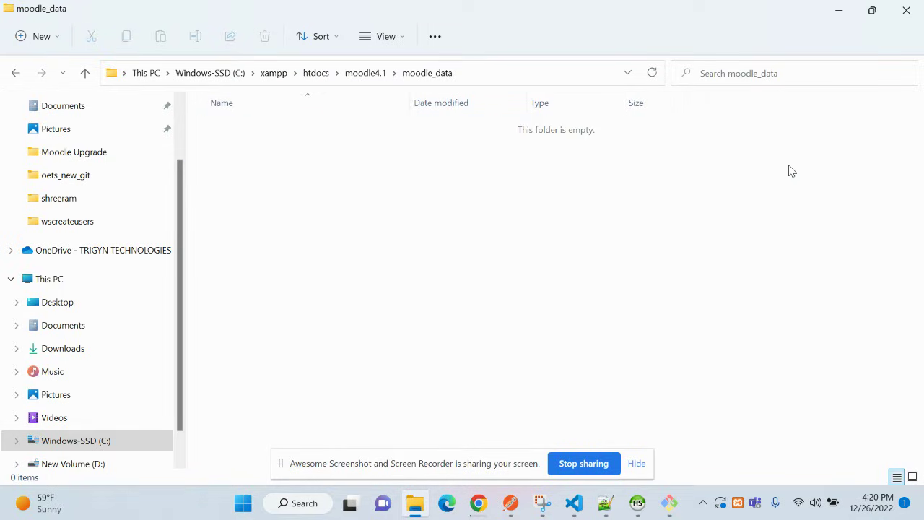
{"action": "left_click", "coordinate": [362, 73]}
{"action": "double_click", "coordinate": [256, 151]}
{"action": "left_click", "coordinate": [364, 75]}
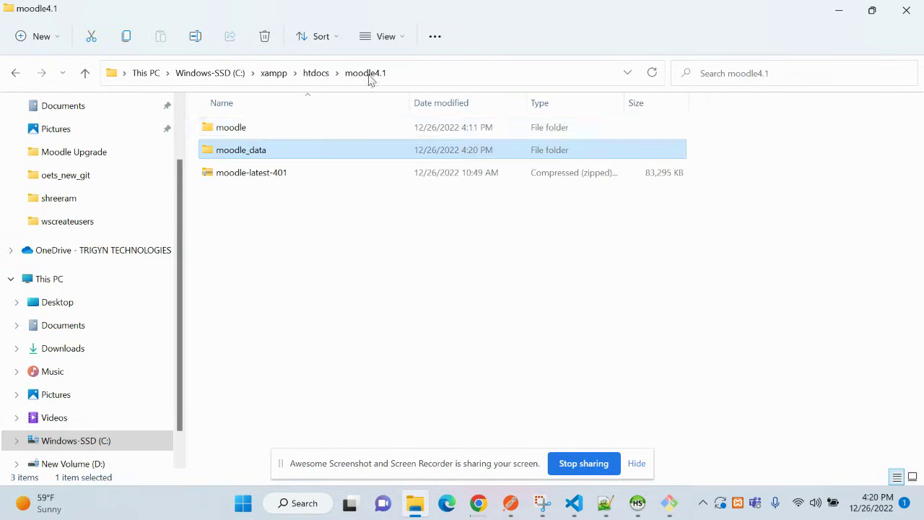
- Confirm moodle_data is empty, then locate config and config-dist in the moodle folder
{"action": "double_click", "coordinate": [259, 158]}
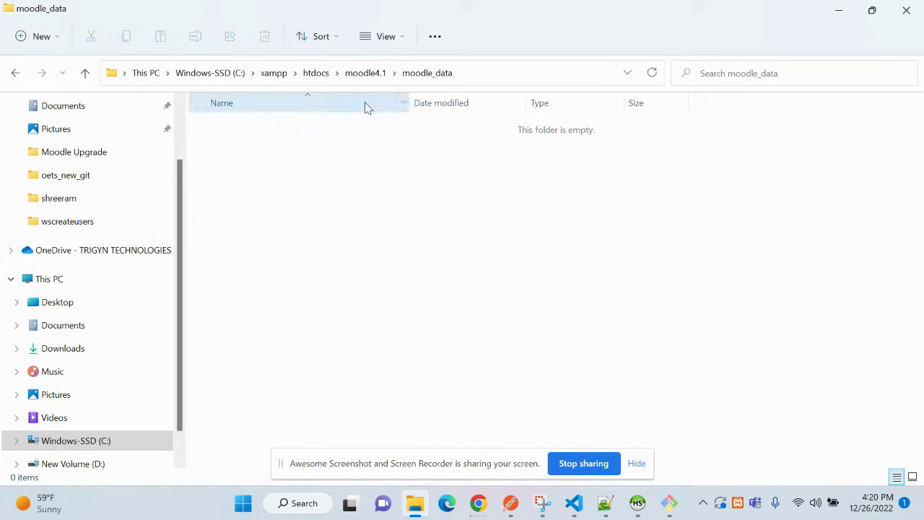
{"action": "left_click", "coordinate": [365, 72]}
{"action": "double_click", "coordinate": [252, 130]}
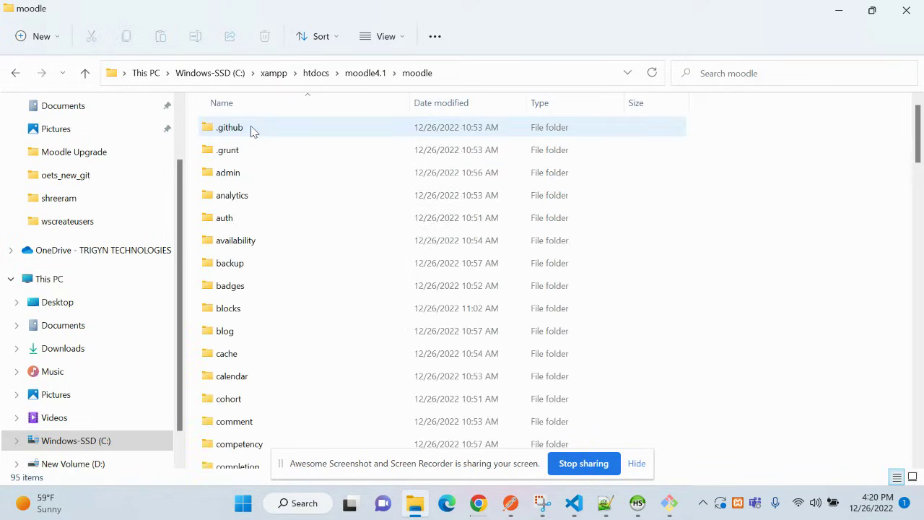
{"action": "scroll", "coordinate": [311, 324], "scroll_direction": "down", "scroll_amount": 9}
{"action": "scroll", "coordinate": [315, 363], "scroll_direction": "down", "scroll_amount": 8}
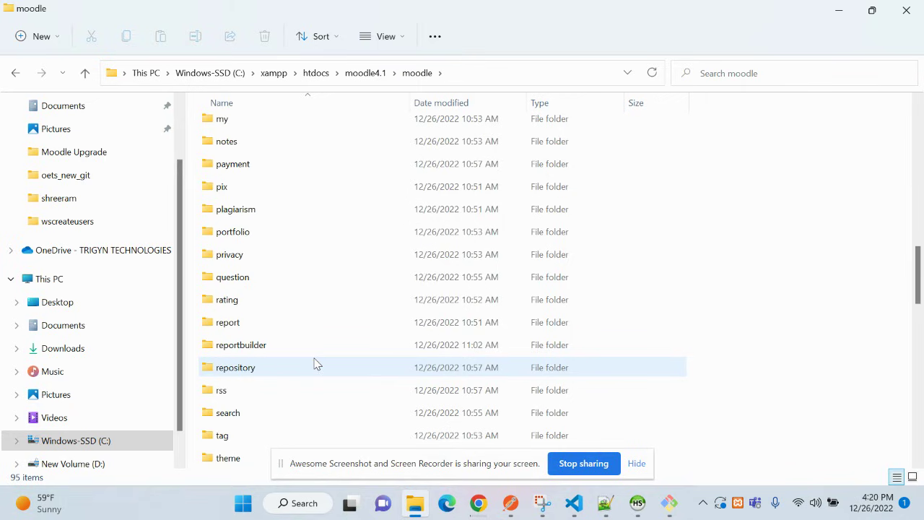
{"action": "scroll", "coordinate": [288, 399], "scroll_direction": "down", "scroll_amount": 2}
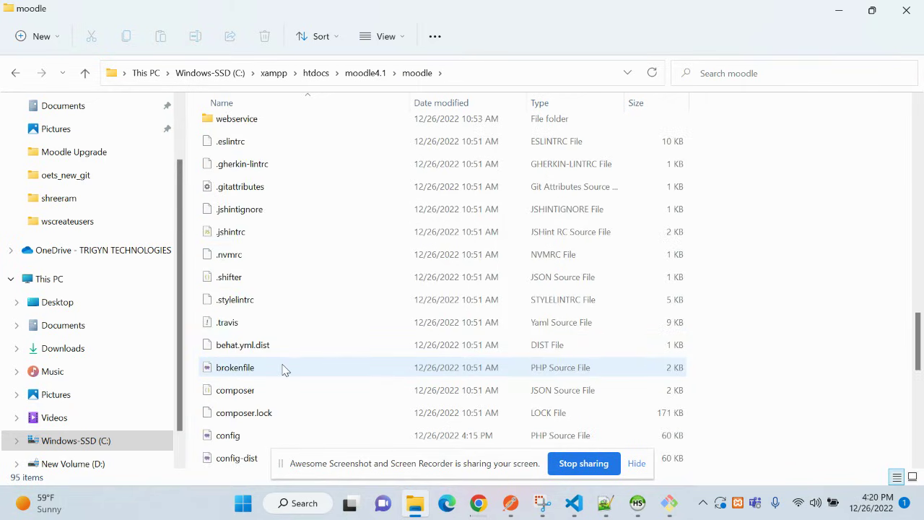
{"action": "scroll", "coordinate": [245, 446], "scroll_direction": "down", "scroll_amount": 1}
{"action": "left_click", "coordinate": [301, 373]}
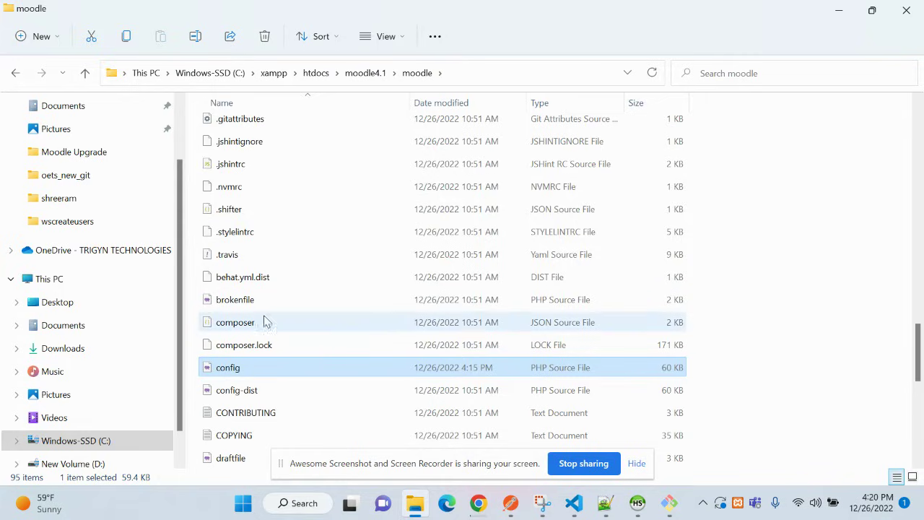
{"action": "scroll", "coordinate": [256, 339], "scroll_direction": "down", "scroll_amount": 2}
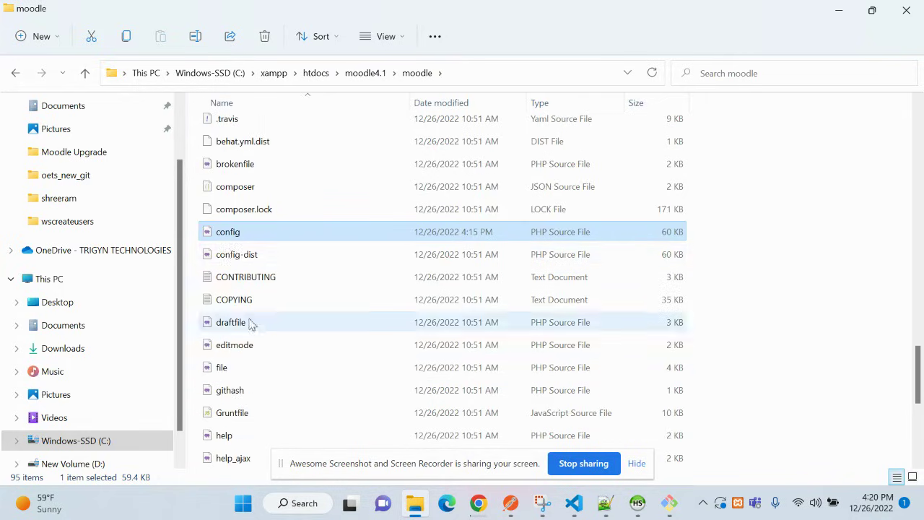
{"action": "left_click", "coordinate": [249, 261]}
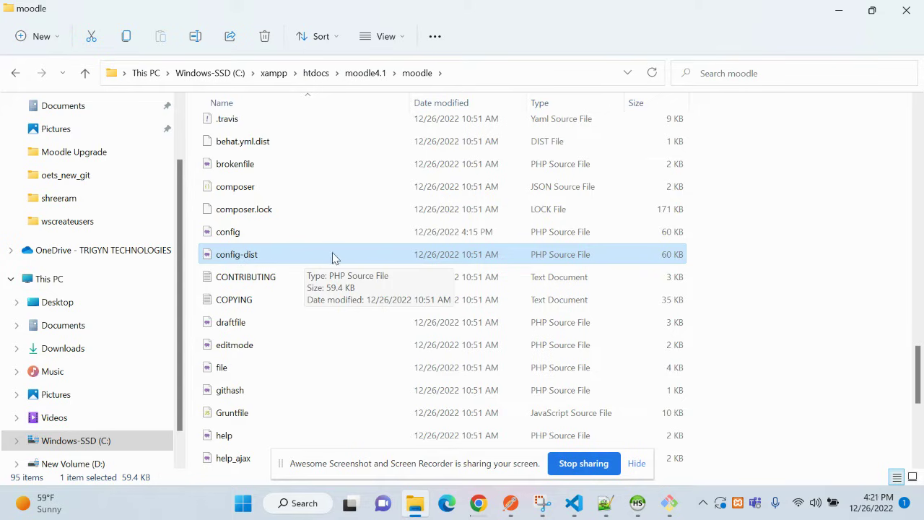
- Open config.php in VS Code and select the example.com wwwroot address on line 136
{"action": "left_click", "coordinate": [242, 236]}
{"action": "double_click", "coordinate": [242, 236]}
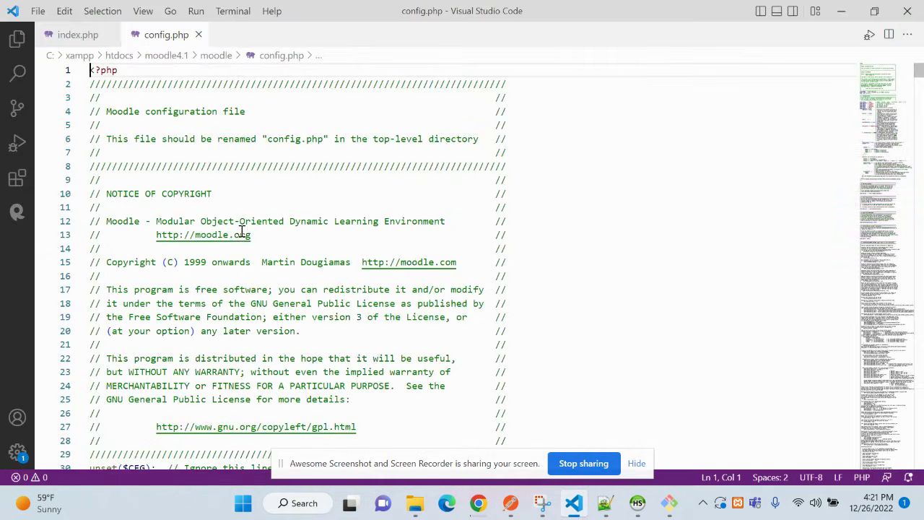
{"action": "scroll", "coordinate": [434, 332], "scroll_direction": "down", "scroll_amount": 15}
{"action": "scroll", "coordinate": [433, 331], "scroll_direction": "down", "scroll_amount": 8}
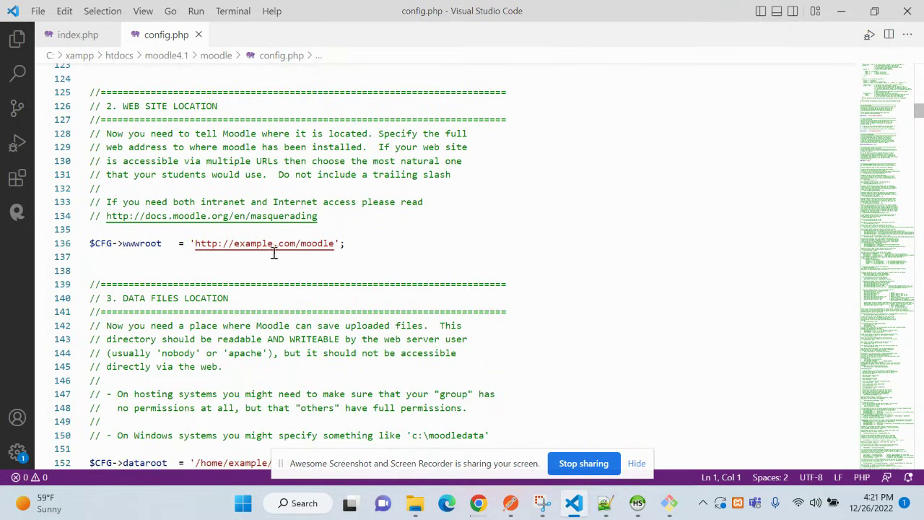
{"action": "left_click_drag", "start_coordinate": [195, 244], "coordinate": [335, 242]}
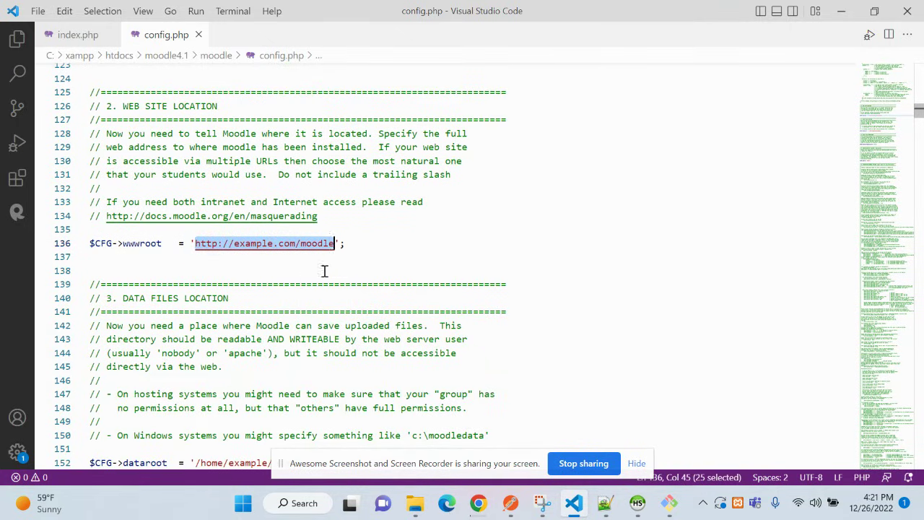
- Select the moodle4.1\moodle part of the path in File Explorer's address bar
{"action": "left_click", "coordinate": [415, 503]}
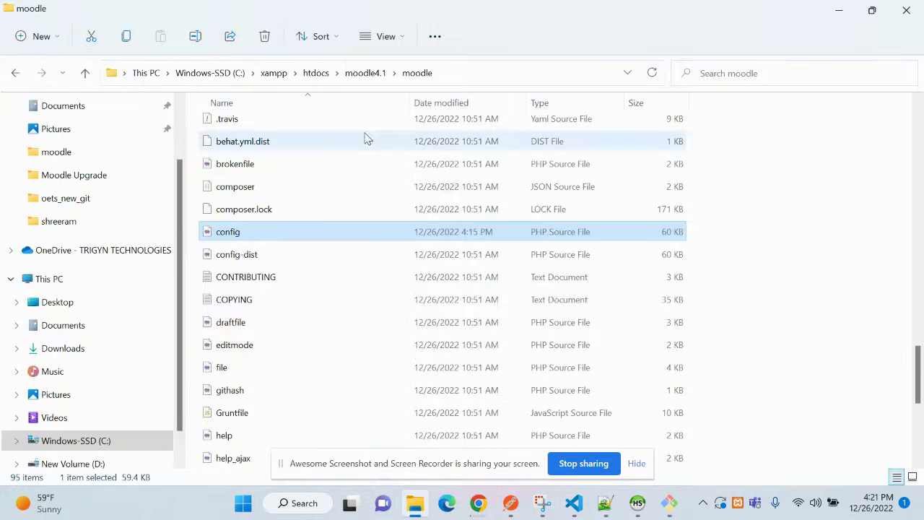
{"action": "left_click", "coordinate": [357, 74]}
{"action": "double_click", "coordinate": [271, 139]}
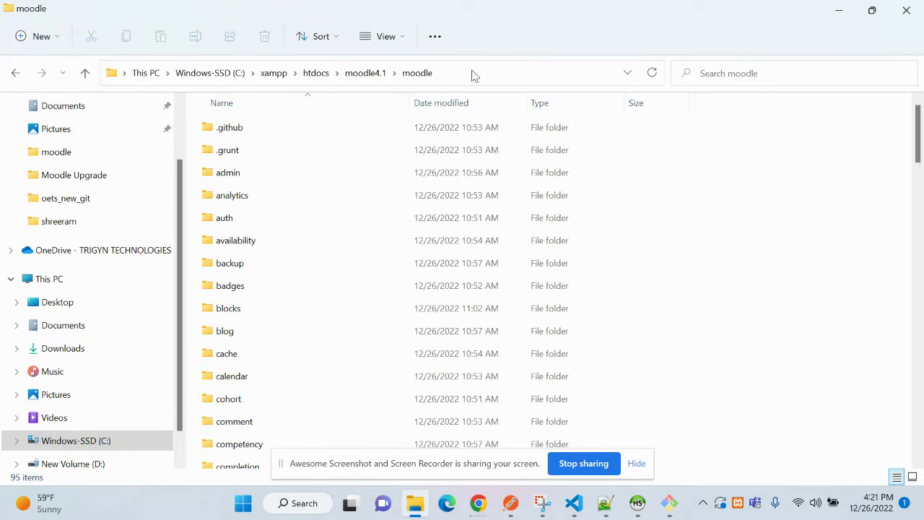
{"action": "left_click", "coordinate": [472, 72]}
{"action": "left_click", "coordinate": [190, 72]}
{"action": "key", "text": "shift+End"}
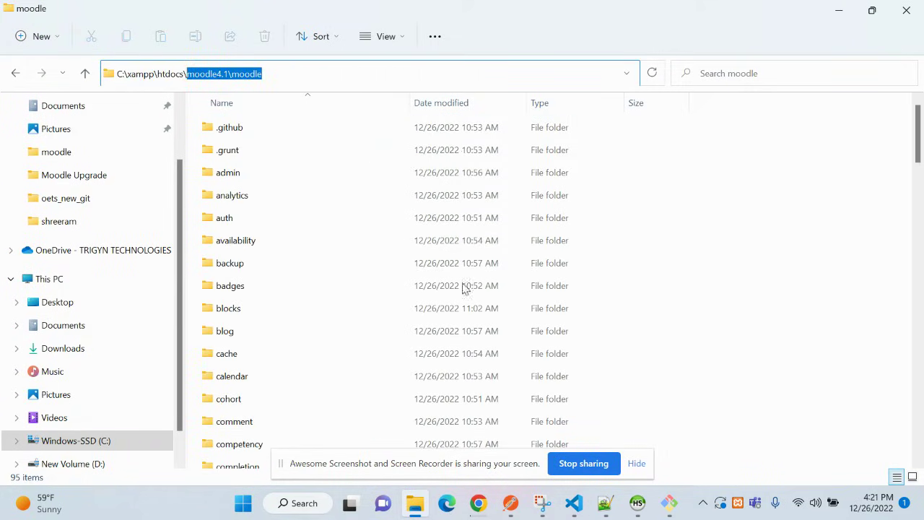
{"action": "left_click", "coordinate": [477, 503]}
- Load localhost/moodle4.1/moodle in the localhost tab and select $CFG->dataroot in the fatal error
{"action": "left_click", "coordinate": [376, 423]}
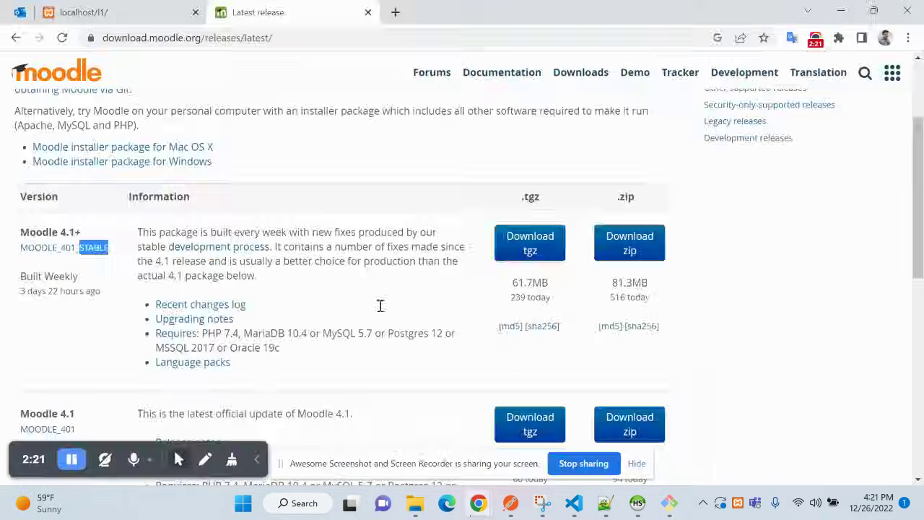
{"action": "left_click", "coordinate": [148, 14]}
{"action": "double_click", "coordinate": [146, 40]}
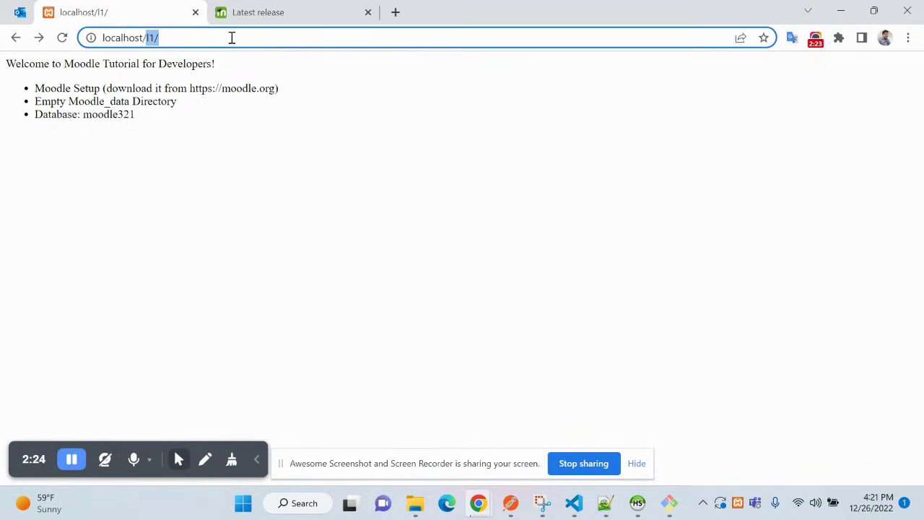
{"action": "type", "text": "moodle4.1/moodle"}
{"action": "key", "text": "Return"}
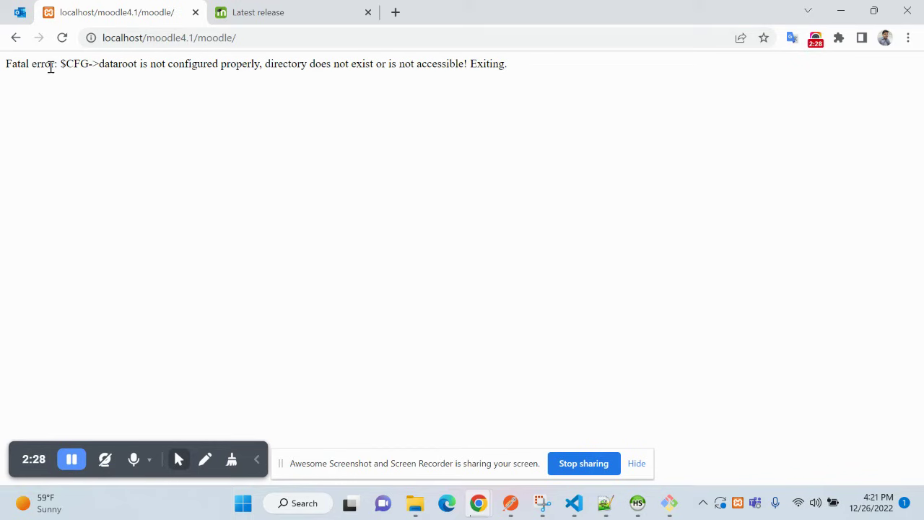
{"action": "left_click_drag", "start_coordinate": [62, 65], "coordinate": [136, 65]}
{"action": "key", "text": "ctrl+c"}
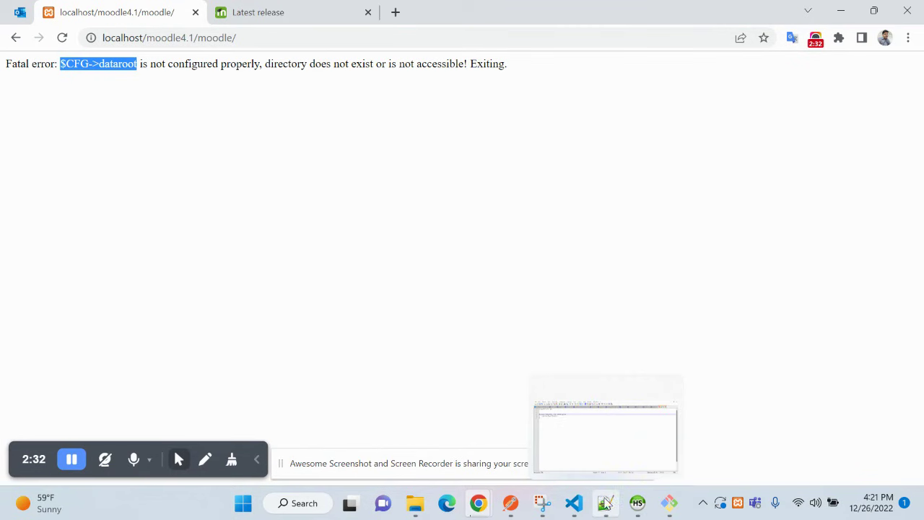
- Search config.php for $CFG->dataroot, landing on its setting at line 152
{"action": "left_click", "coordinate": [574, 503]}
{"action": "left_click", "coordinate": [551, 252]}
{"action": "key", "text": "ctrl+f"}
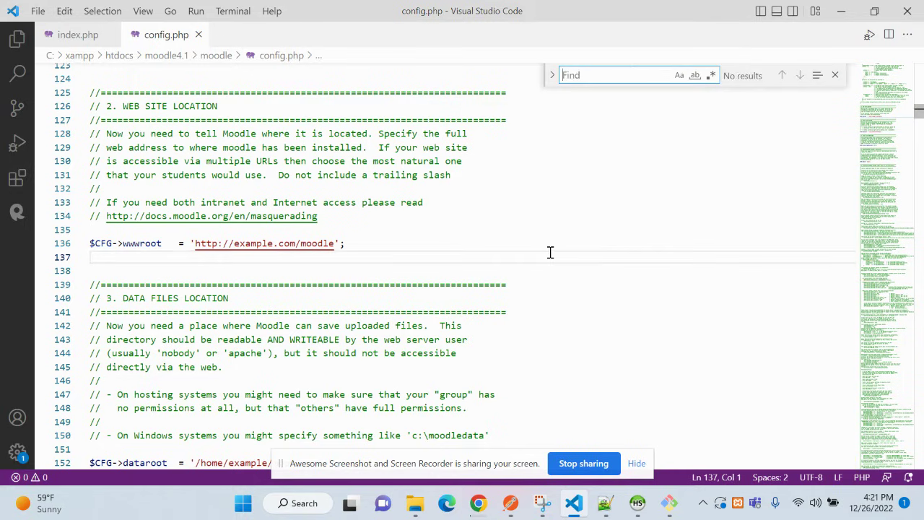
{"action": "key", "text": "ctrl+v"}
{"action": "left_click", "coordinate": [799, 75]}
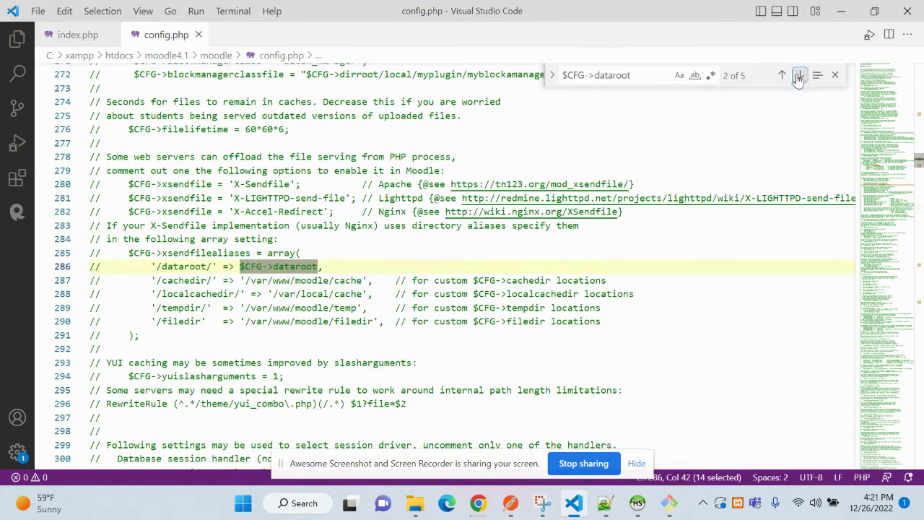
{"action": "scroll", "coordinate": [700, 183], "scroll_direction": "up", "scroll_amount": 20}
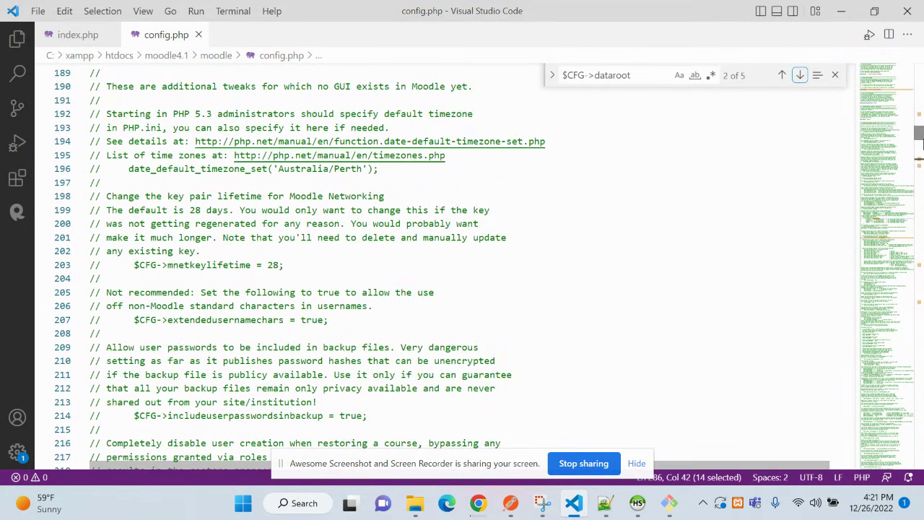
{"action": "left_click_drag", "start_coordinate": [922, 141], "coordinate": [921, 76]}
{"action": "left_click", "coordinate": [799, 75]}
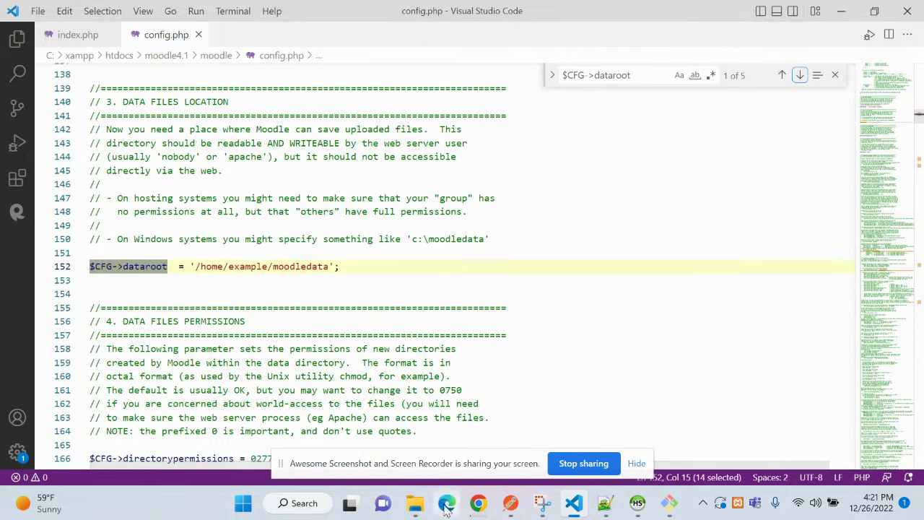
- Replace /home/example/moodledata with the moodle_data folder path from Explorer and save
{"action": "left_click", "coordinate": [415, 503]}
{"action": "left_click", "coordinate": [347, 74]}
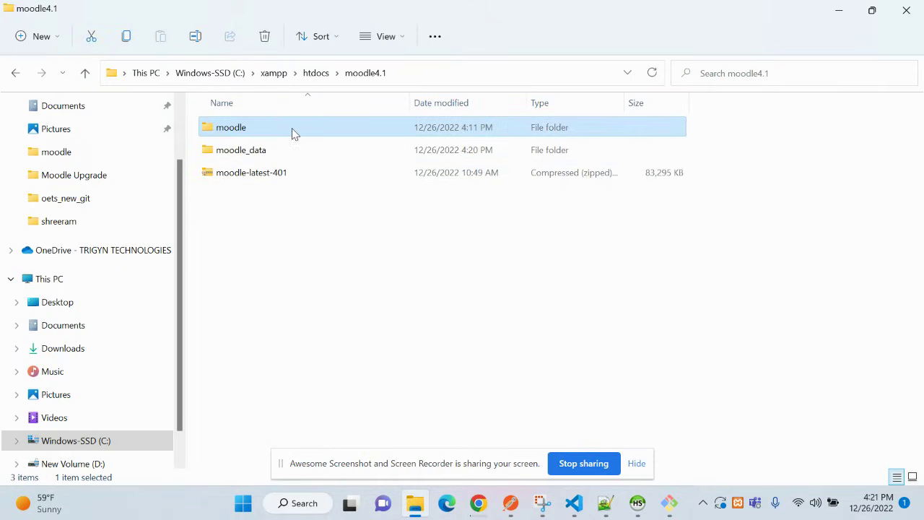
{"action": "double_click", "coordinate": [248, 150]}
{"action": "left_click", "coordinate": [524, 72]}
{"action": "key", "text": "ctrl+c"}
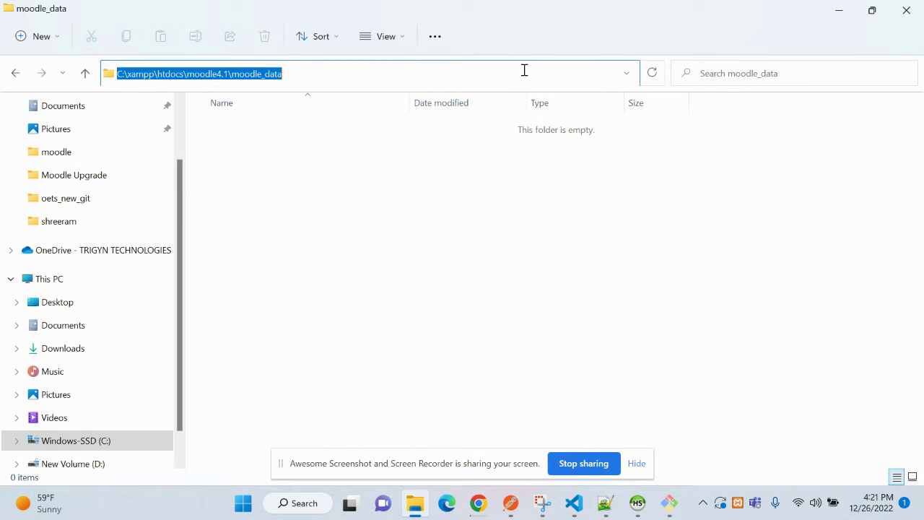
{"action": "left_click", "coordinate": [574, 504]}
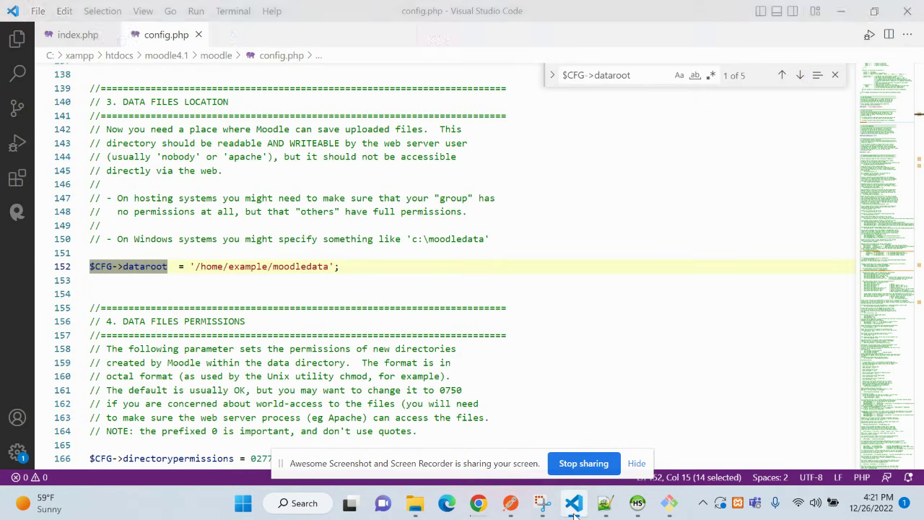
{"action": "left_click", "coordinate": [192, 266]}
{"action": "left_click", "coordinate": [327, 266]}
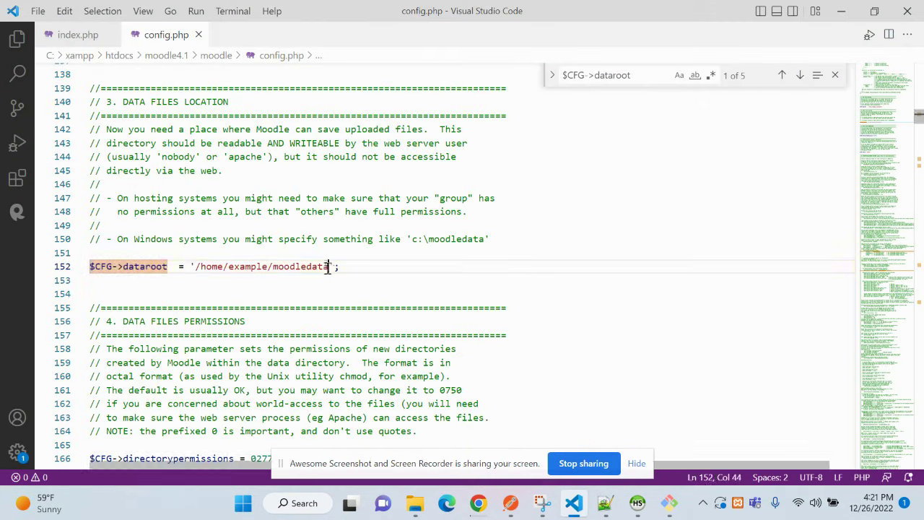
{"action": "left_click", "coordinate": [194, 267], "text": "shift"}
{"action": "key", "text": "ctrl+v"}
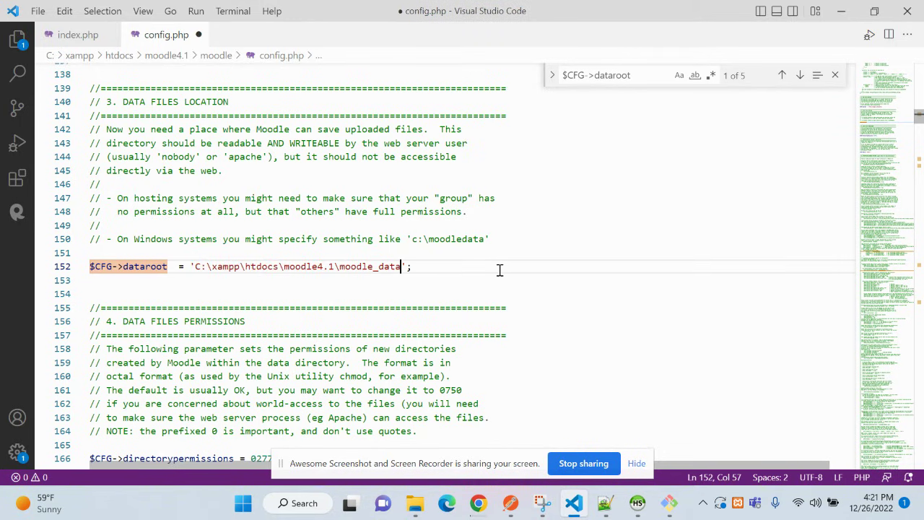
{"action": "key", "text": "ctrl+s"}
- Copy the localhost/moodle4.1/moodle/ address from Chrome for the wwwroot value
{"action": "scroll", "coordinate": [363, 260], "scroll_direction": "up", "scroll_amount": 4}
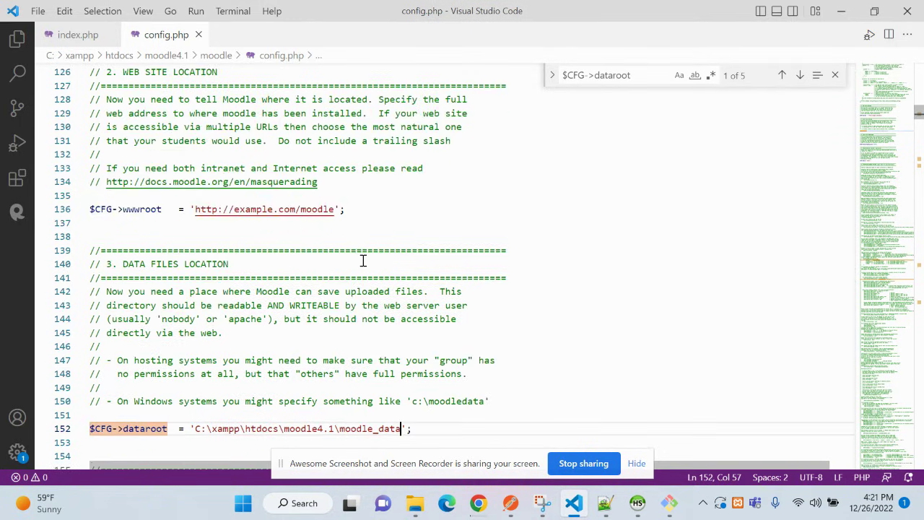
{"action": "left_click", "coordinate": [205, 209]}
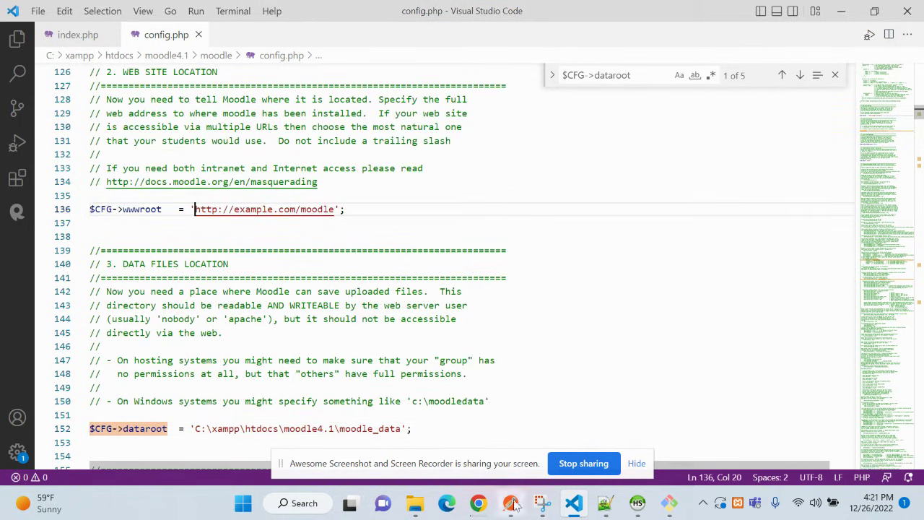
{"action": "mouse_move", "coordinate": [478, 503]}
{"action": "left_click", "coordinate": [321, 444]}
{"action": "left_click", "coordinate": [261, 38]}
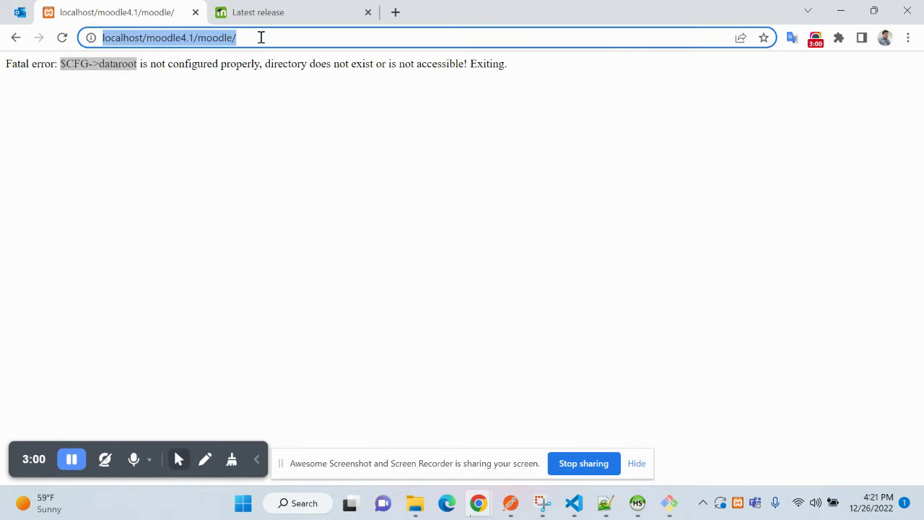
{"action": "left_click", "coordinate": [257, 36]}
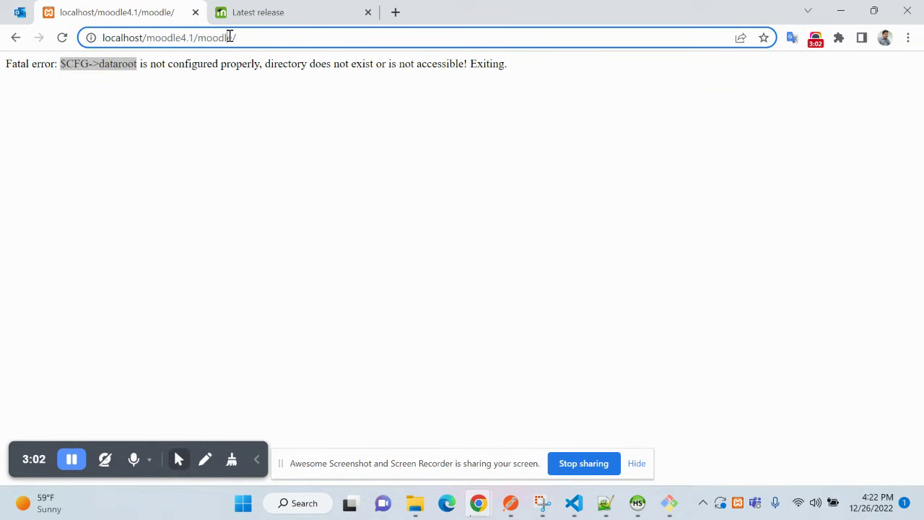
{"action": "key", "text": "ctrl+a"}
{"action": "key", "text": "ctrl+c"}
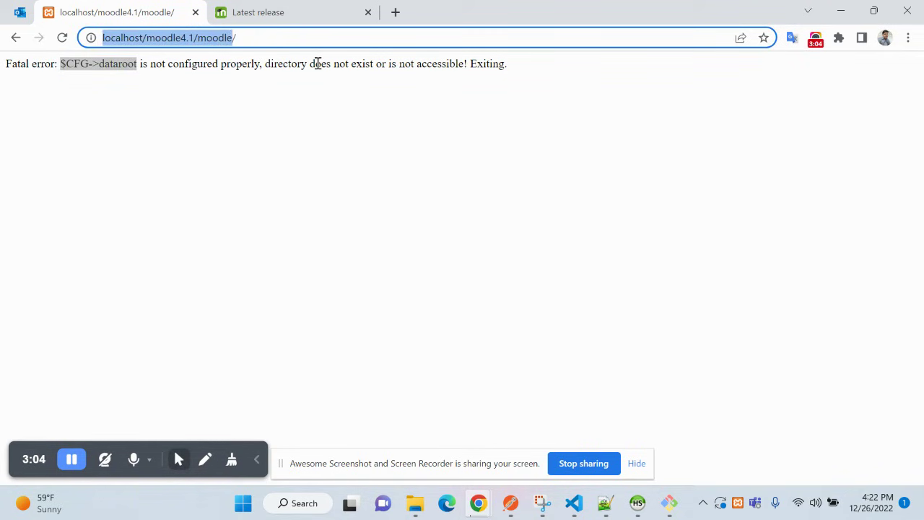
{"action": "key", "text": "alt+Tab"}
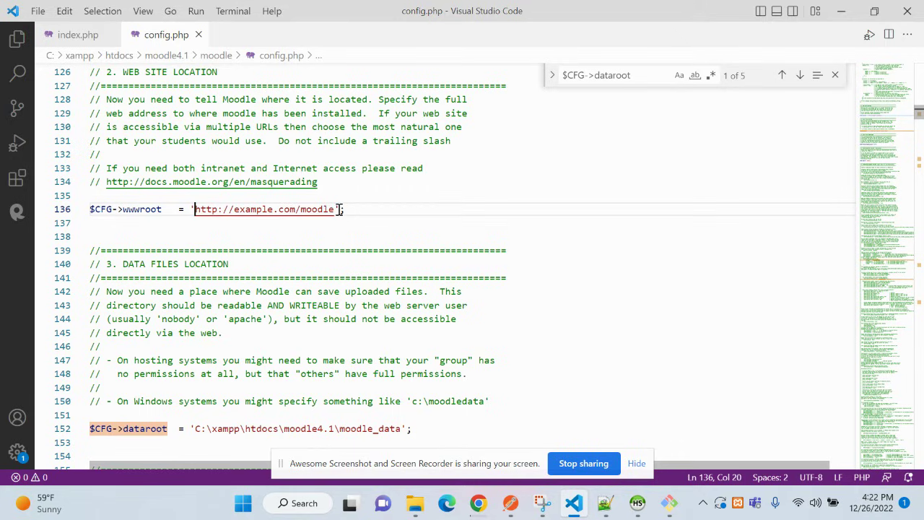
- Set wwwroot to the localhost/moodle4.1/moodle address without a trailing slash and save
{"action": "left_click", "coordinate": [338, 208], "text": "shift"}
{"action": "key", "text": "shift+Left"}
{"action": "key", "text": "ctrl+v"}
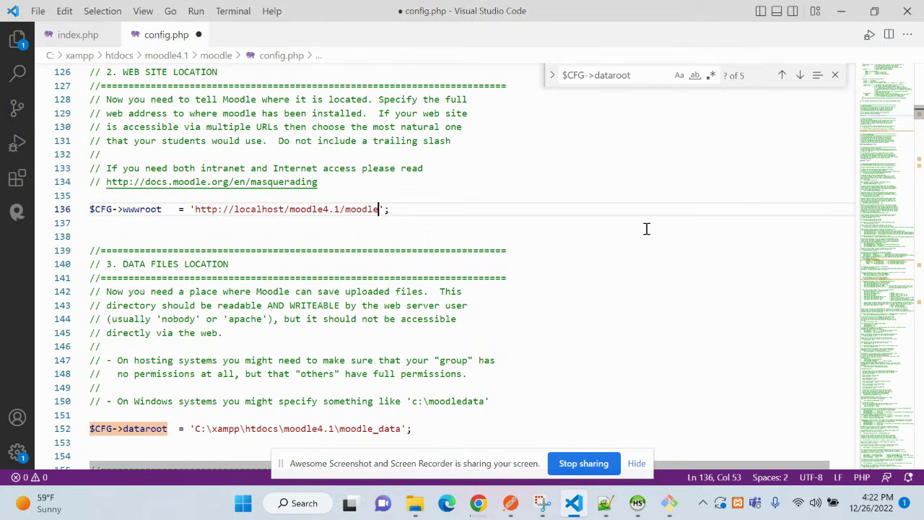
{"action": "key", "text": "BackSpace"}
{"action": "key", "text": "ctrl+s"}
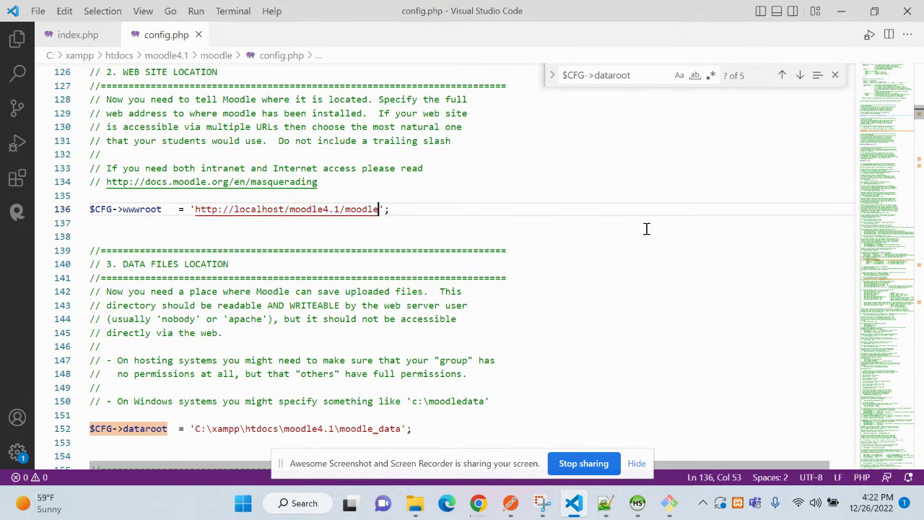
{"action": "type", "text": "/"}
{"action": "key", "text": "BackSpace"}
{"action": "key", "text": "ctrl+s"}
- Replace the pgsql database type with mariadb from the supported types comment
{"action": "scroll", "coordinate": [217, 336], "scroll_direction": "up", "scroll_amount": 20}
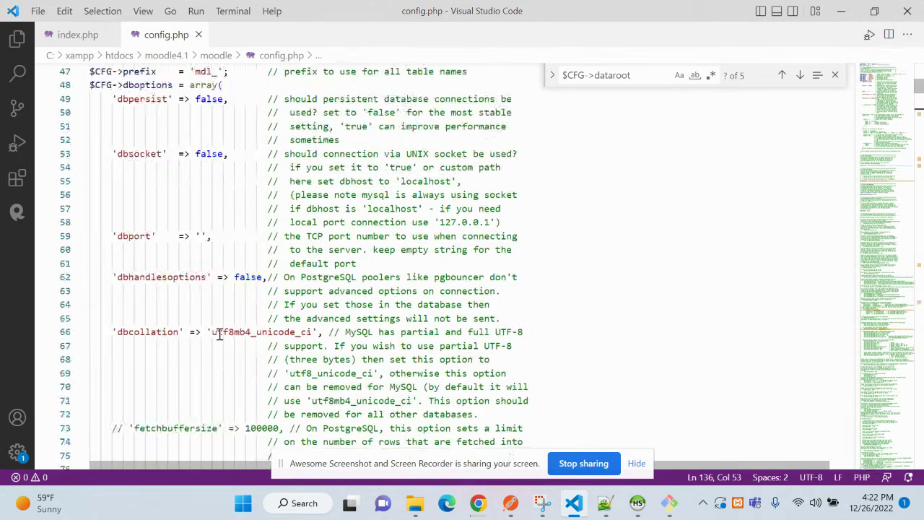
{"action": "scroll", "coordinate": [220, 337], "scroll_direction": "down", "scroll_amount": 8}
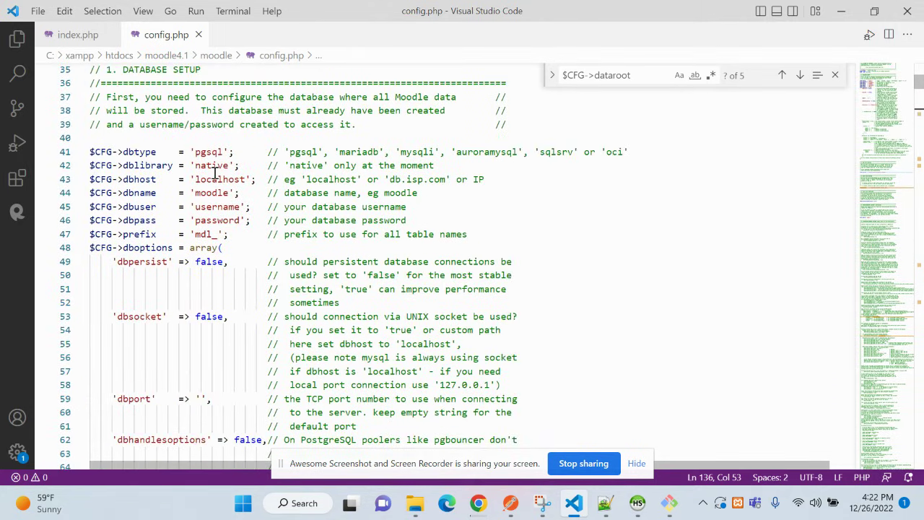
{"action": "double_click", "coordinate": [214, 181]}
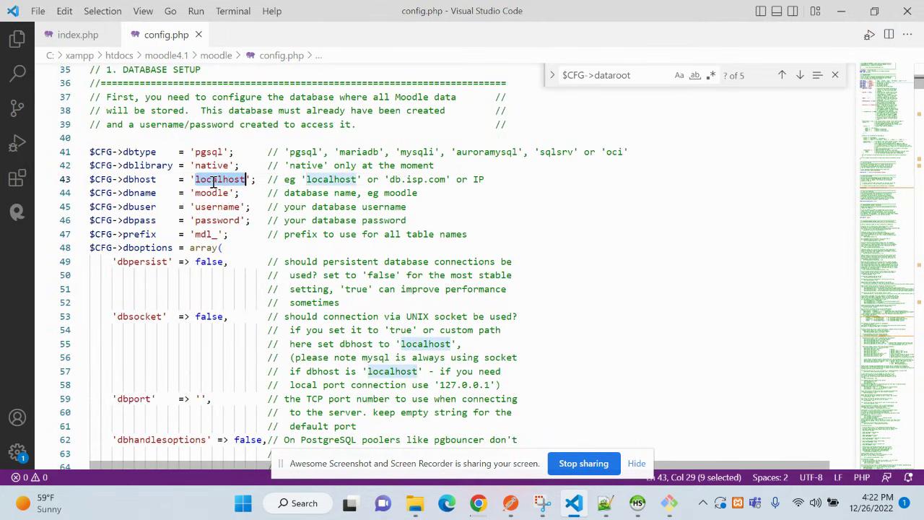
{"action": "double_click", "coordinate": [370, 153]}
{"action": "key", "text": "ctrl+c"}
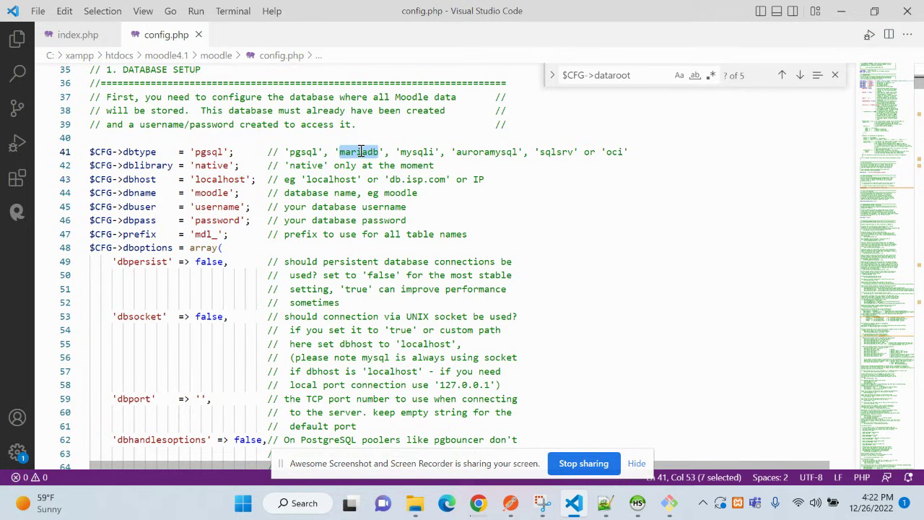
{"action": "double_click", "coordinate": [208, 151]}
{"action": "key", "text": "ctrl+v"}
- Change the database name from moodle to moodle321 and select it for copying
{"action": "left_click", "coordinate": [214, 165]}
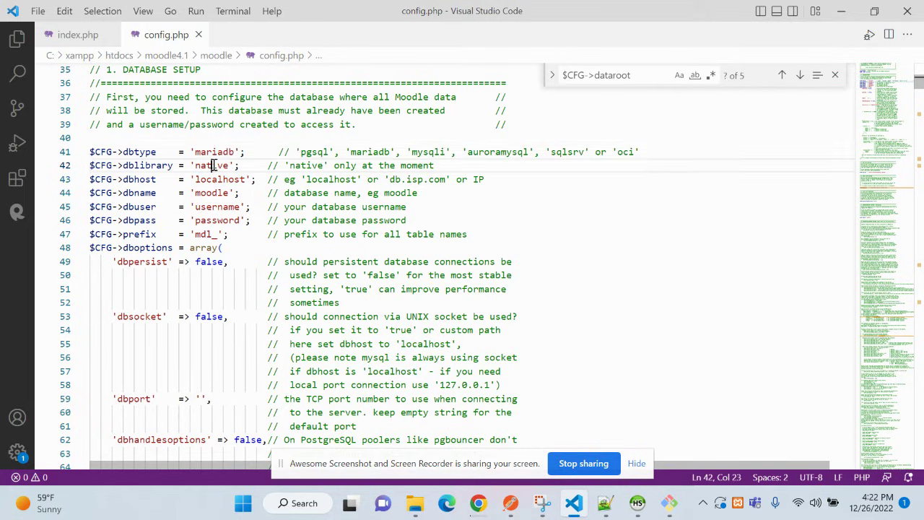
{"action": "double_click", "coordinate": [214, 165]}
{"action": "double_click", "coordinate": [220, 179]}
{"action": "double_click", "coordinate": [213, 192]}
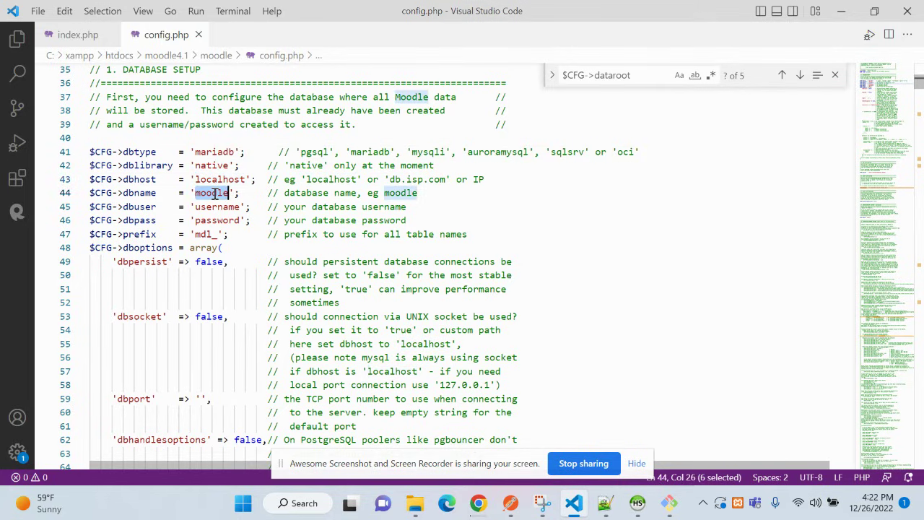
{"action": "key", "text": "Right"}
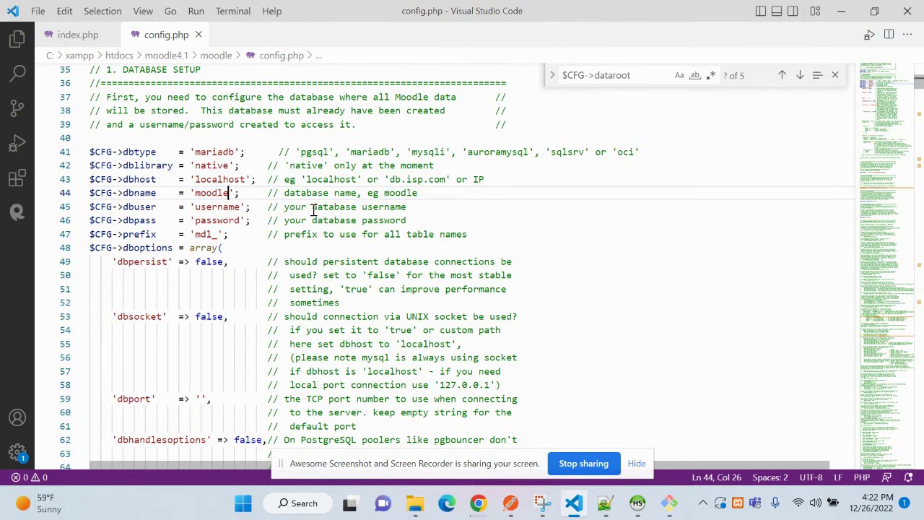
{"action": "type", "text": "321"}
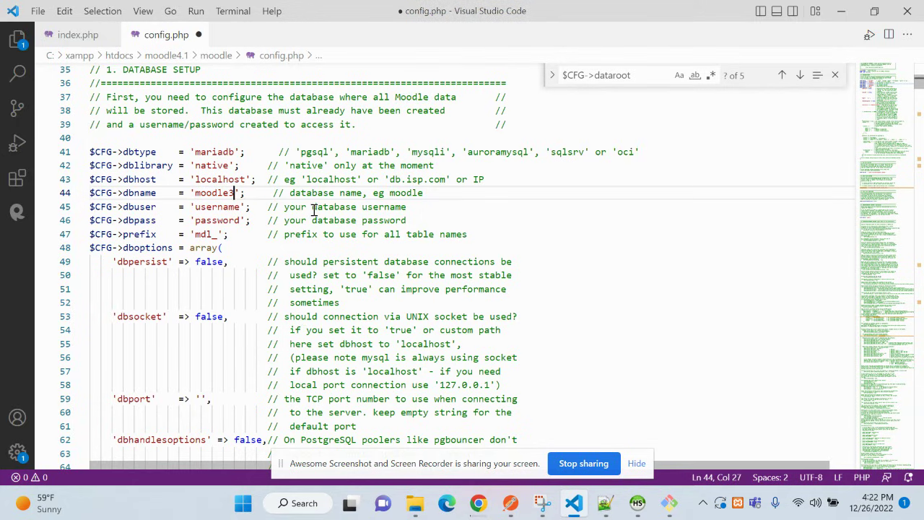
{"action": "double_click", "coordinate": [196, 193]}
{"action": "key", "text": "ctrl+c"}
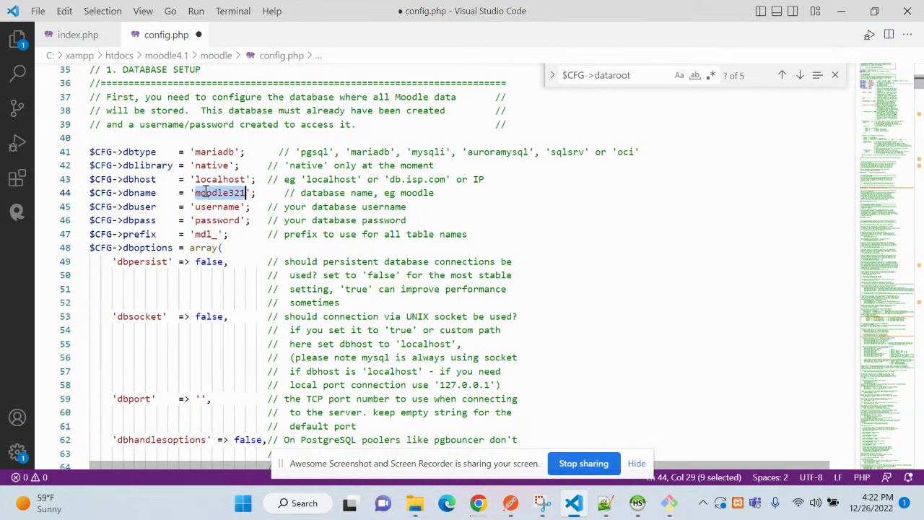
- In HeidiSQL, add database moodle321 under the Unnamed session and select it
{"action": "left_click", "coordinate": [637, 504]}
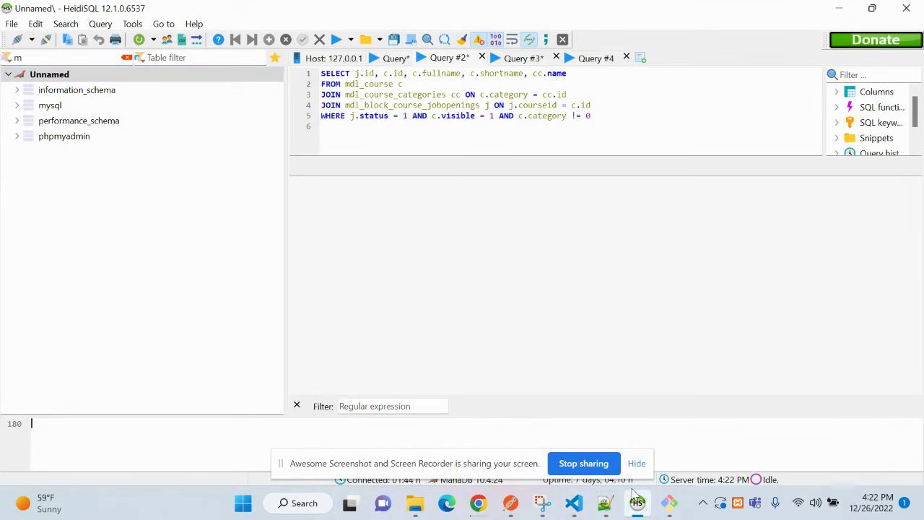
{"action": "right_click", "coordinate": [78, 78]}
{"action": "mouse_move", "coordinate": [241, 147]}
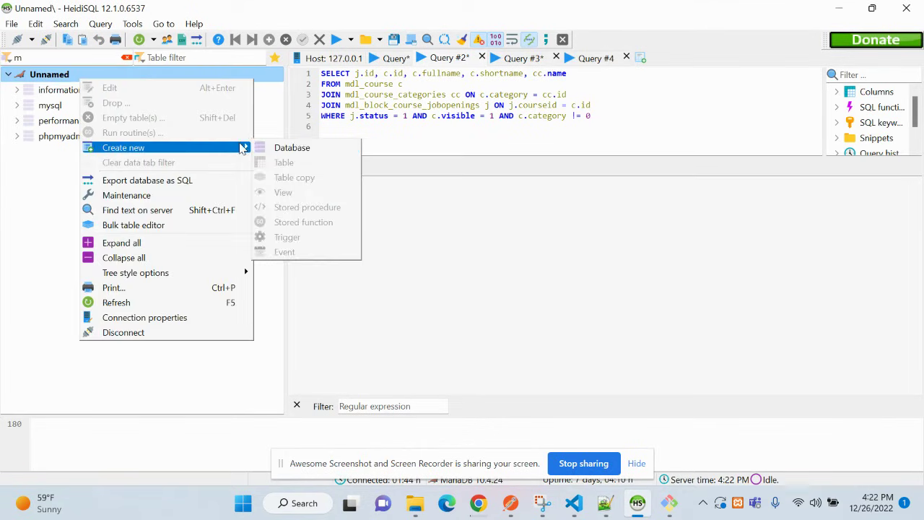
{"action": "left_click", "coordinate": [292, 147]}
{"action": "key", "text": "ctrl+v"}
{"action": "left_click", "coordinate": [487, 245]}
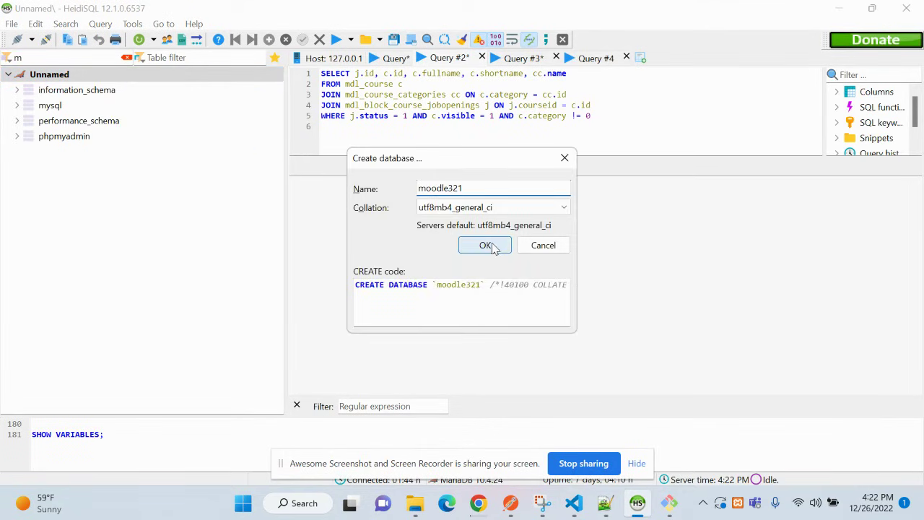
{"action": "left_click", "coordinate": [69, 107]}
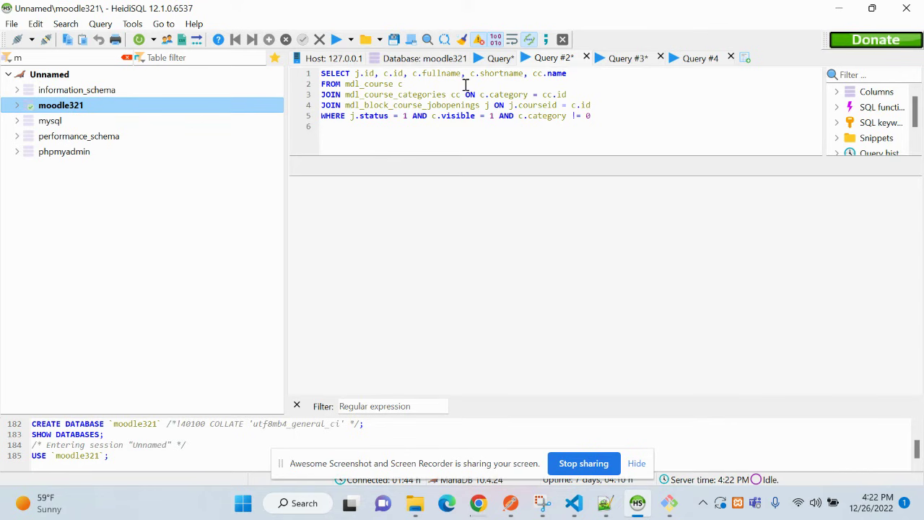
- Set dbuser to 'root', clear the dbpass placeholder, and save config.php
{"action": "right_click", "coordinate": [75, 107]}
{"action": "left_click", "coordinate": [58, 112]}
{"action": "left_click", "coordinate": [573, 503]}
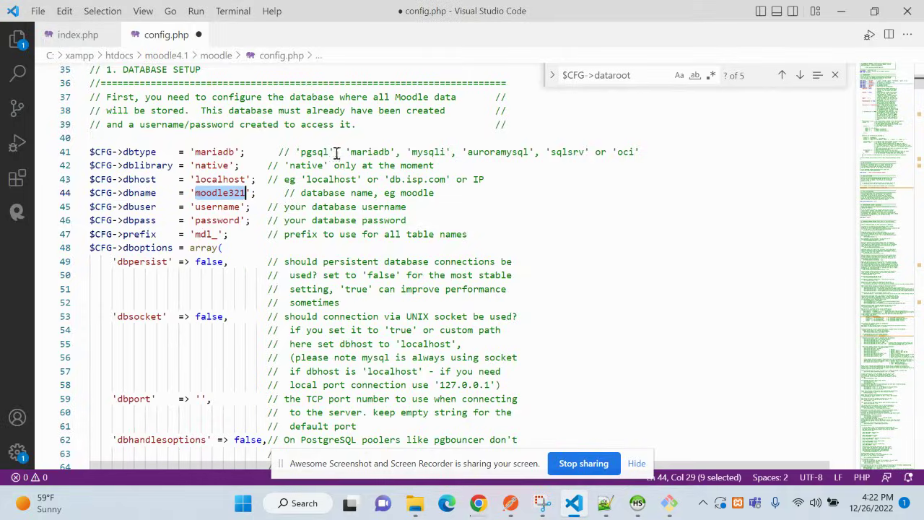
{"action": "left_click", "coordinate": [218, 207]}
{"action": "double_click", "coordinate": [218, 207]}
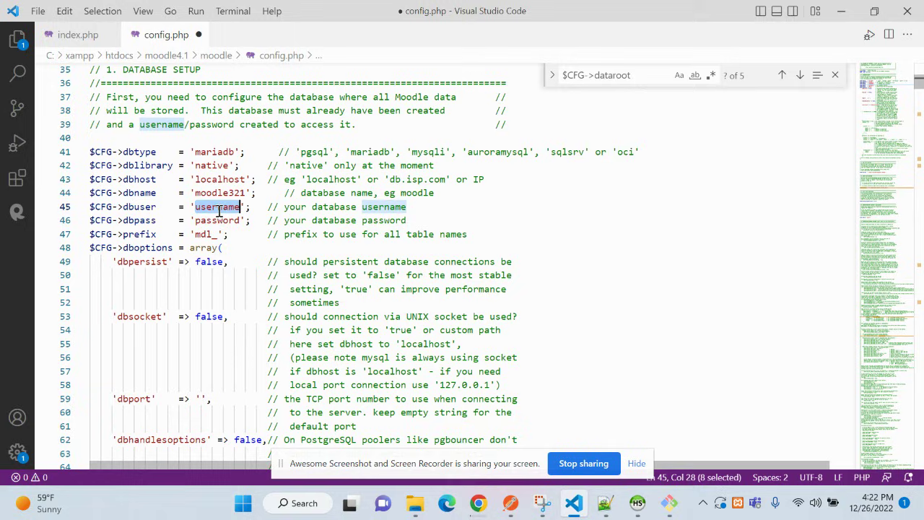
{"action": "type", "text": "root"}
{"action": "double_click", "coordinate": [218, 221]}
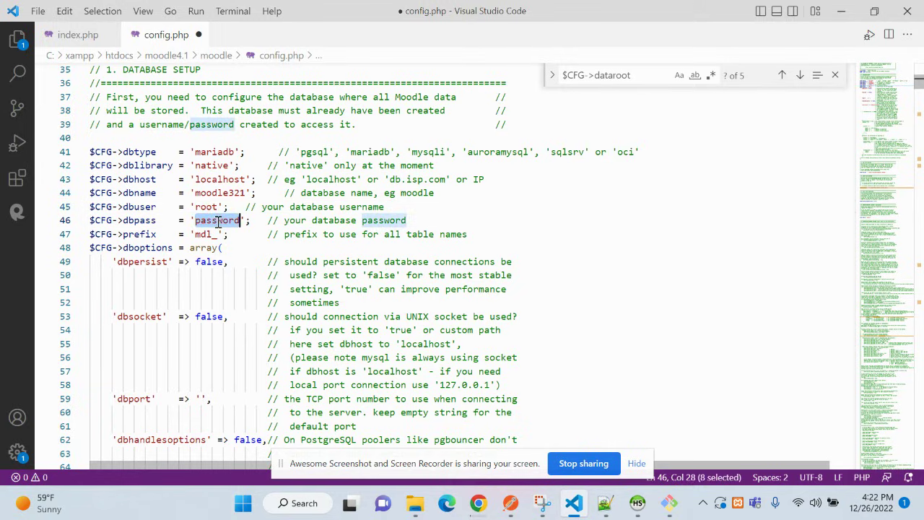
{"action": "key", "text": "BackSpace"}
{"action": "key", "text": "ctrl+s"}
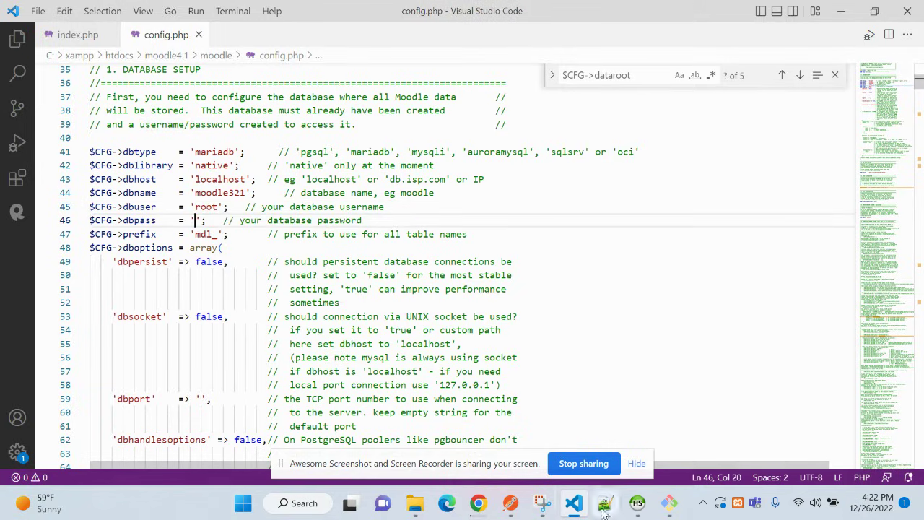
- Reload the Moodle installer page in Chrome so it picks up the new config
{"action": "mouse_move", "coordinate": [486, 503]}
{"action": "left_click", "coordinate": [328, 433]}
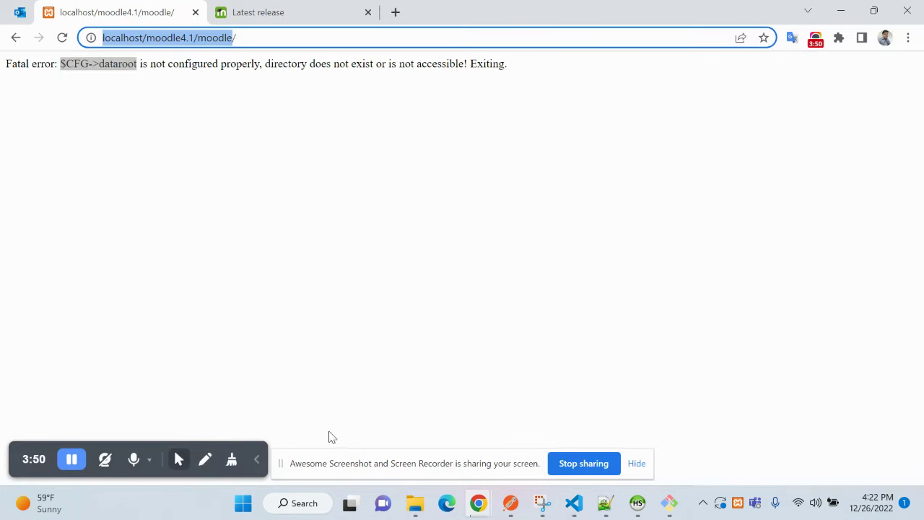
{"action": "right_click", "coordinate": [304, 130]}
{"action": "left_click", "coordinate": [345, 177]}
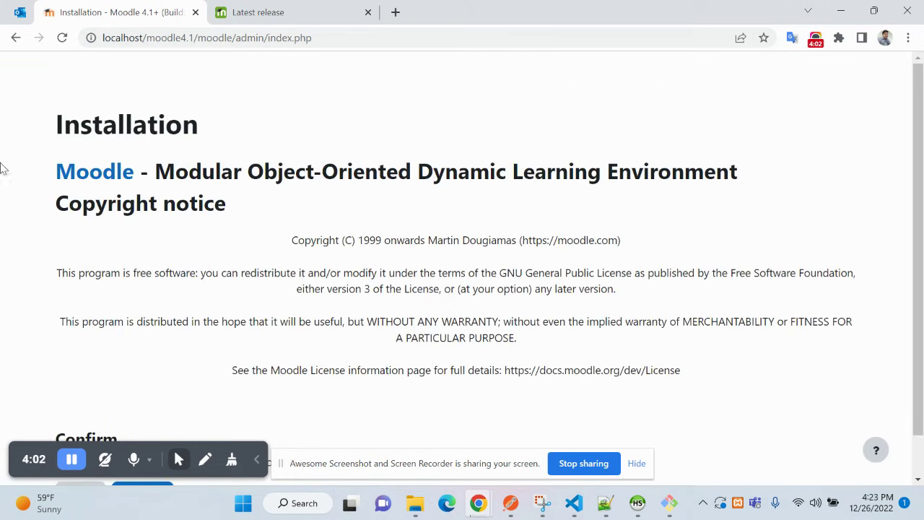
- Zoom the page out to 80% and accept the copyright licence conditions with Continue
{"action": "scroll", "coordinate": [517, 266], "scroll_direction": "down", "scroll_amount": 2}
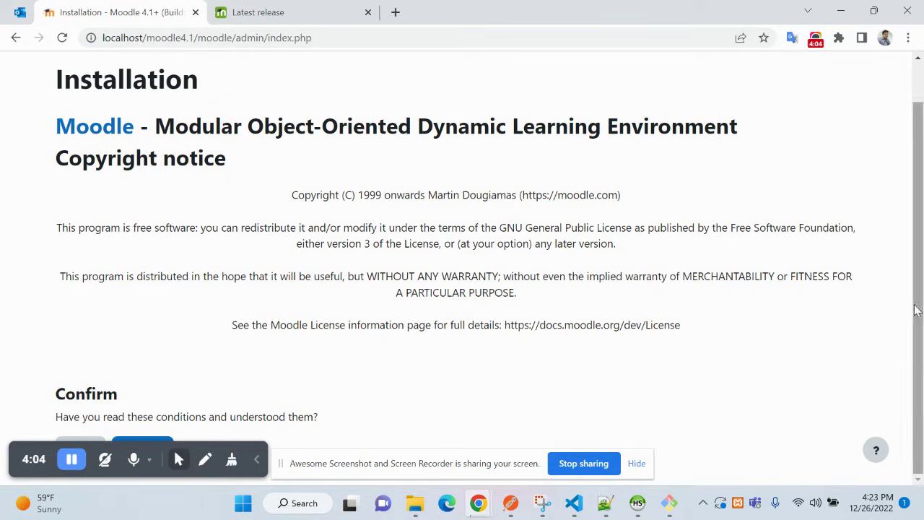
{"action": "key", "text": "ctrl+minus"}
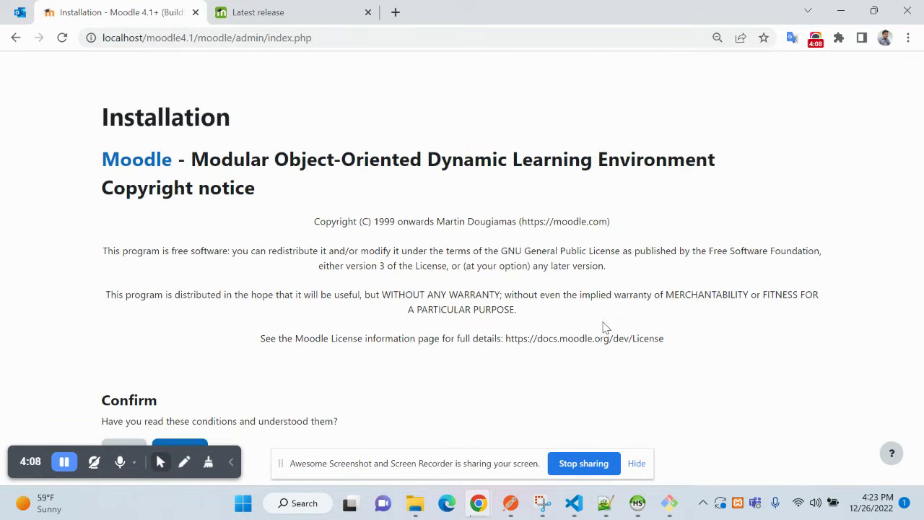
{"action": "key", "text": "ctrl+minus"}
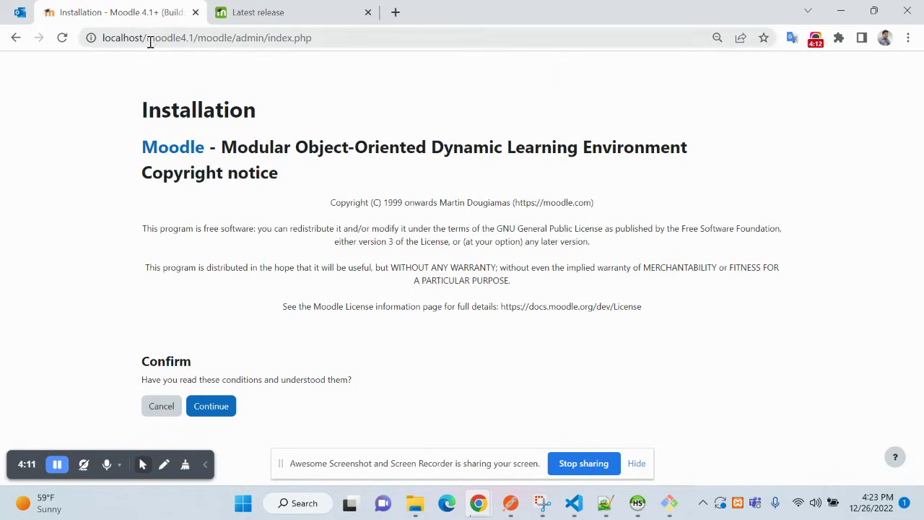
{"action": "left_click_drag", "start_coordinate": [148, 38], "coordinate": [193, 38]}
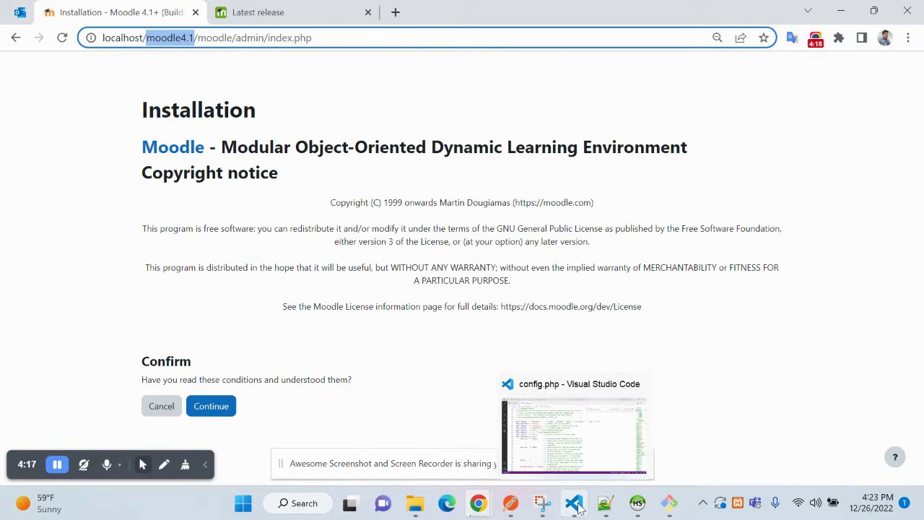
{"action": "left_click_drag", "start_coordinate": [111, 115], "coordinate": [311, 111]}
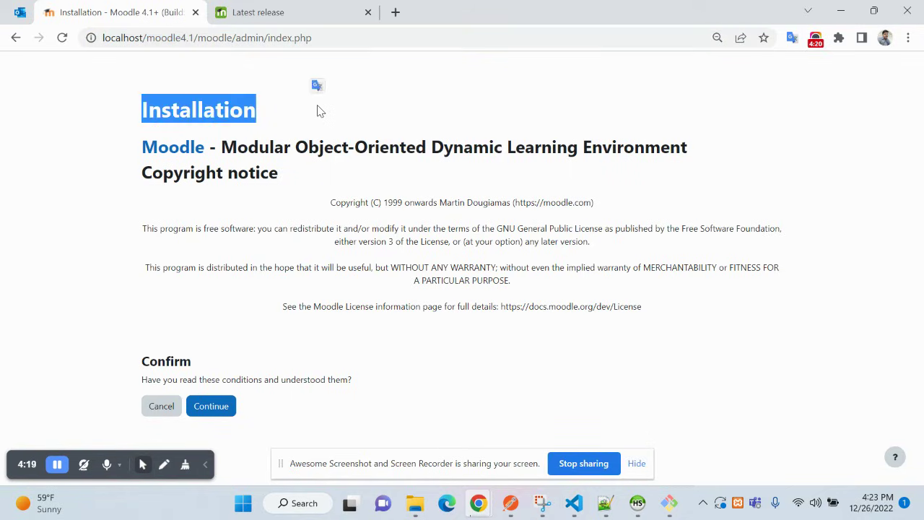
{"action": "left_click", "coordinate": [321, 111]}
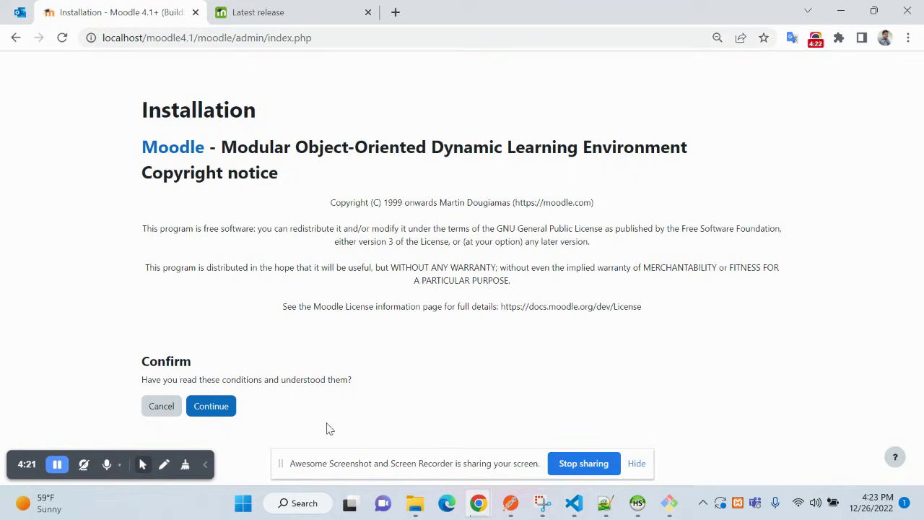
{"action": "left_click", "coordinate": [211, 407]}
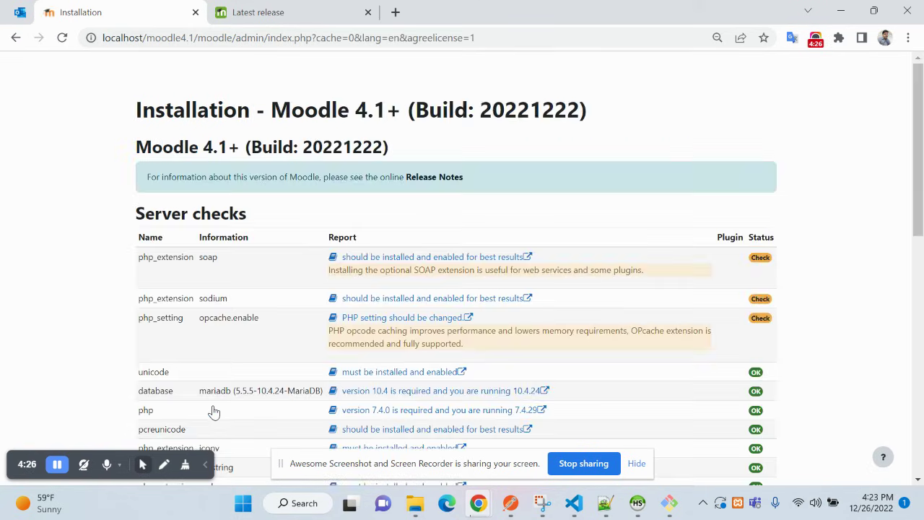
- Zoom the server checks page out to 67% and continue past the https and max_input_vars warnings
{"action": "scroll", "coordinate": [621, 309], "scroll_direction": "down", "scroll_amount": 15}
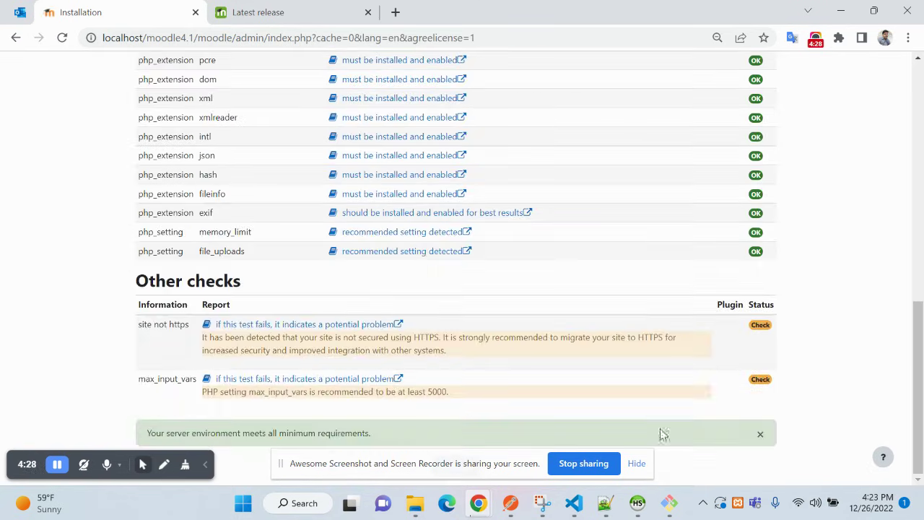
{"action": "key", "text": "ctrl+minus"}
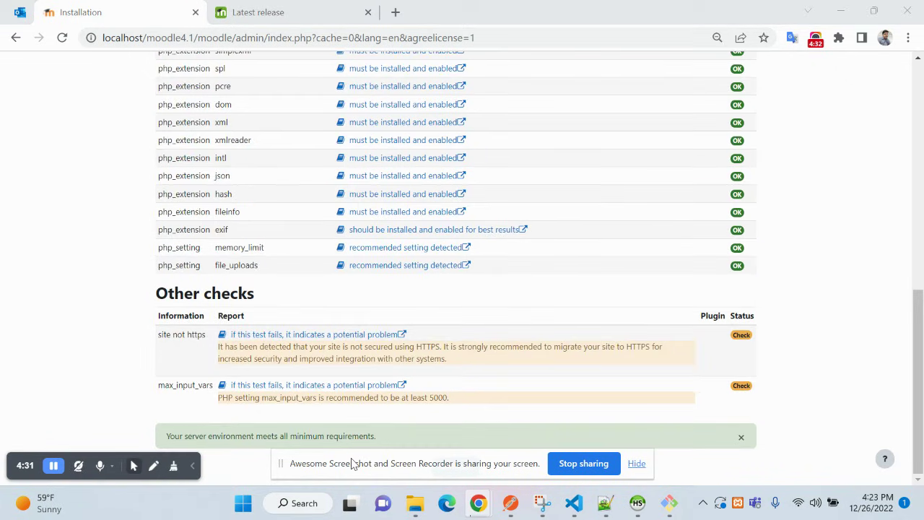
{"action": "left_click_drag", "start_coordinate": [354, 465], "coordinate": [617, 464]}
{"action": "key", "text": "ctrl+minus"}
{"action": "left_click", "coordinate": [455, 469]}
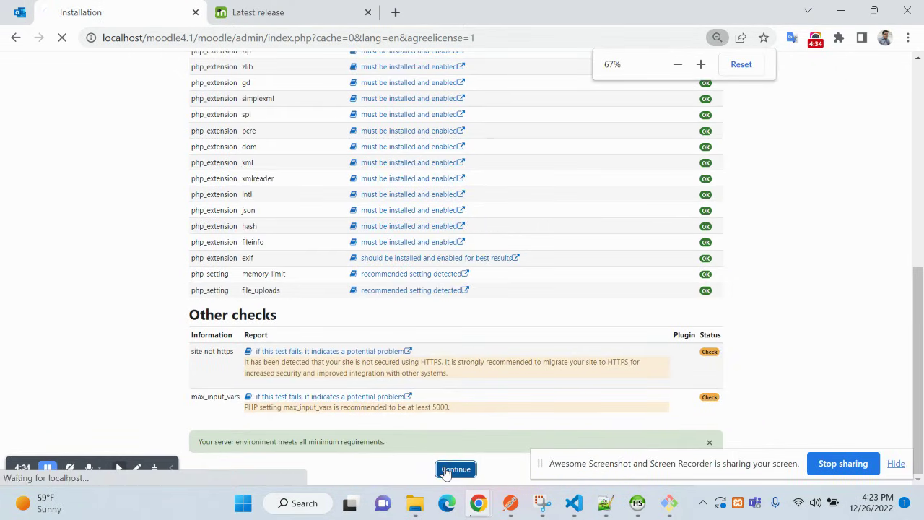